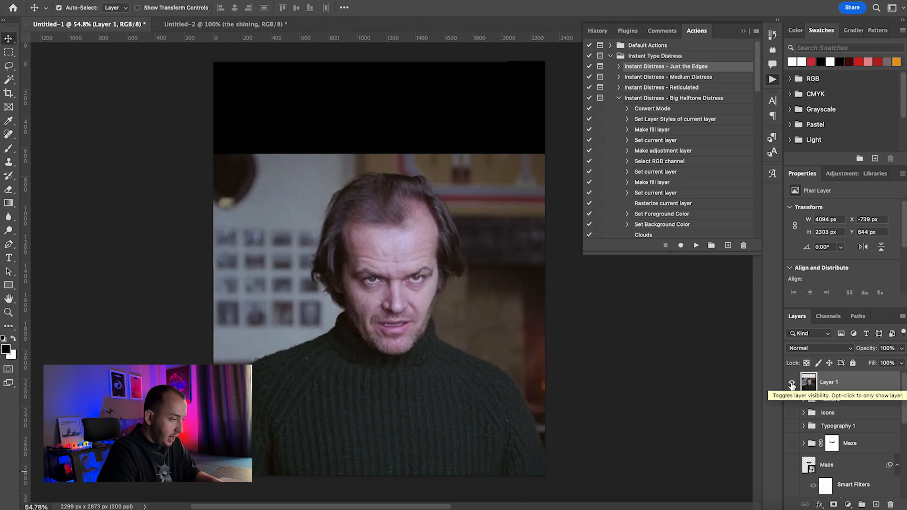
Step: Delete Layer 1, the uncut film still covering the poster
left_click(792, 385)
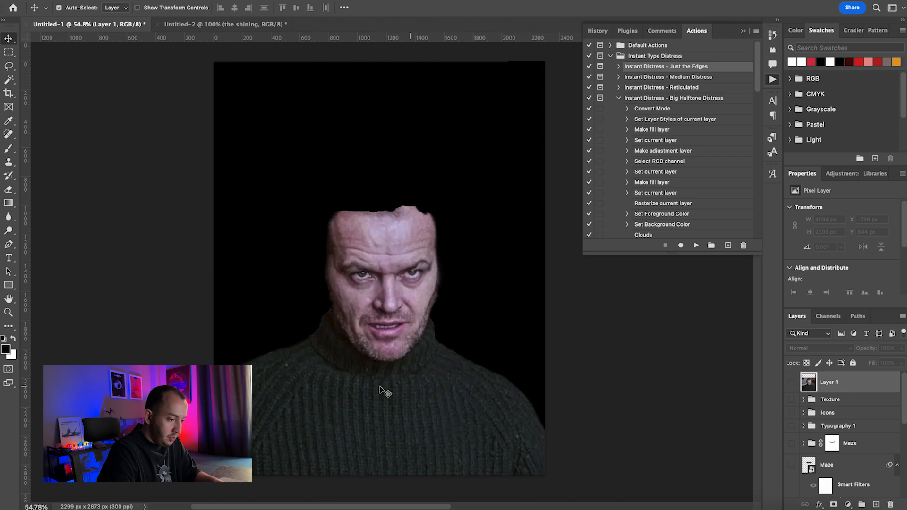
key("BackSpace")
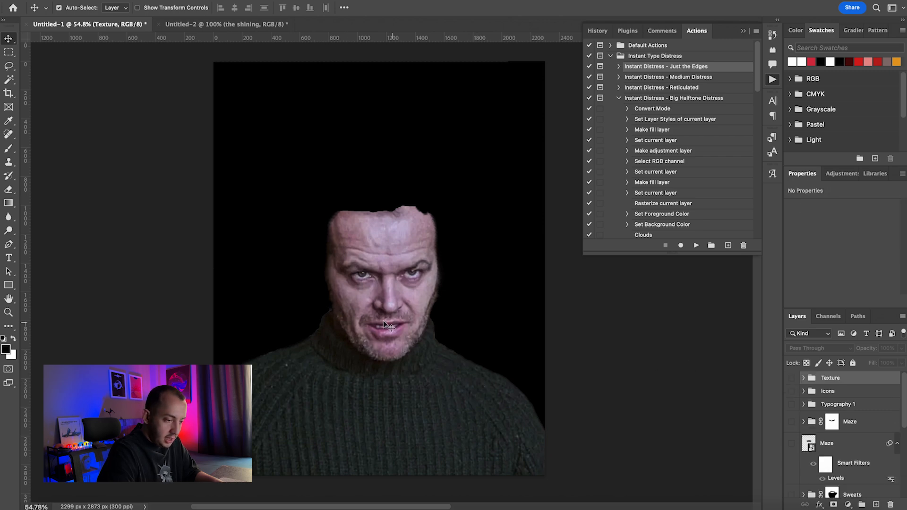
Step: Run the Noise graphic action on the Jack layer and continue past its warning
scroll(852, 427, "down", 10)
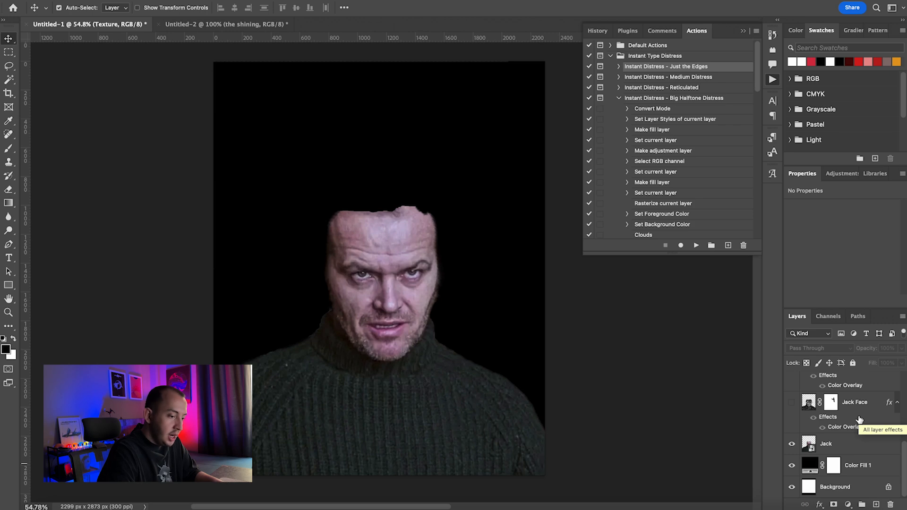
left_click(846, 443)
scroll(655, 215, "down", 5)
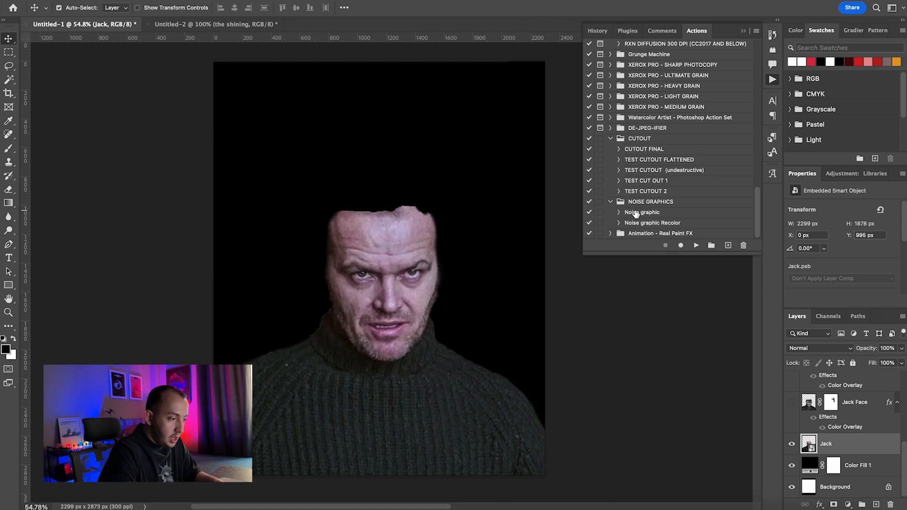
left_click(651, 214)
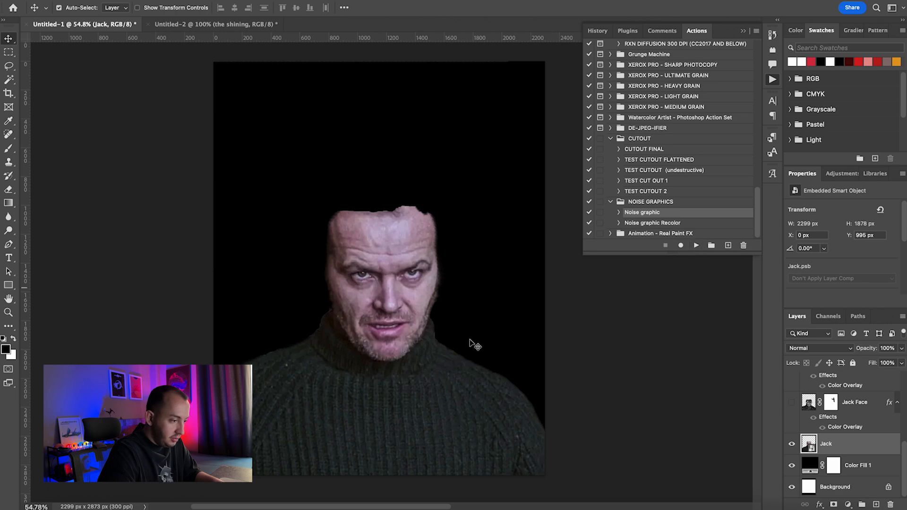
left_click(697, 245)
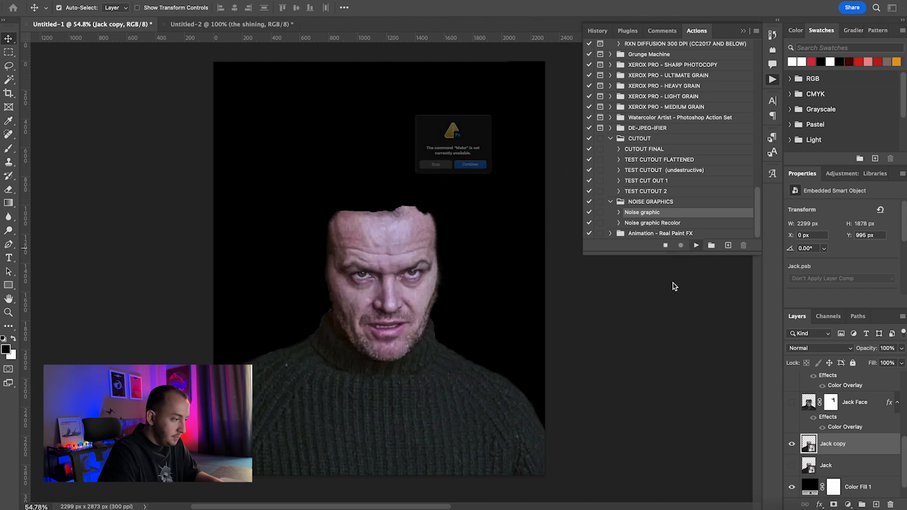
key("Return")
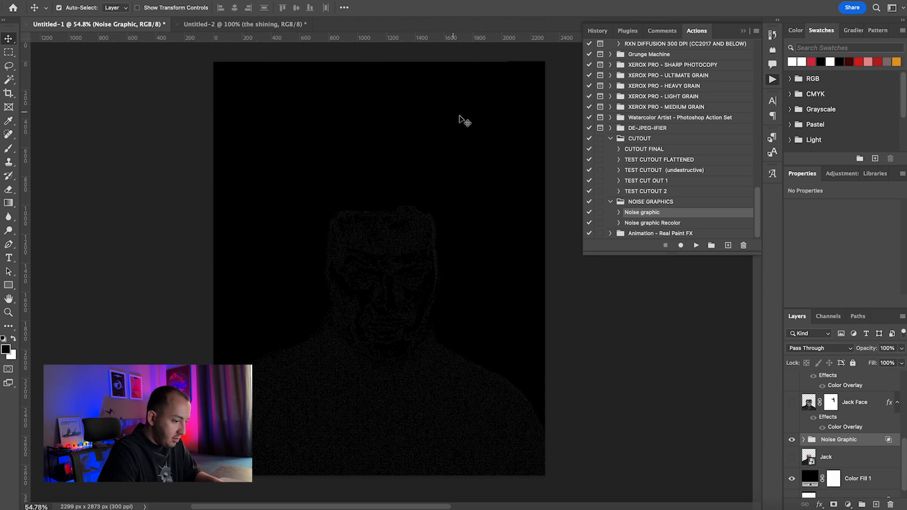
double_click(809, 478)
mouse_move(628, 306)
left_mouse_down()
mouse_move(568, 330)
mouse_move(520, 205)
left_mouse_up()
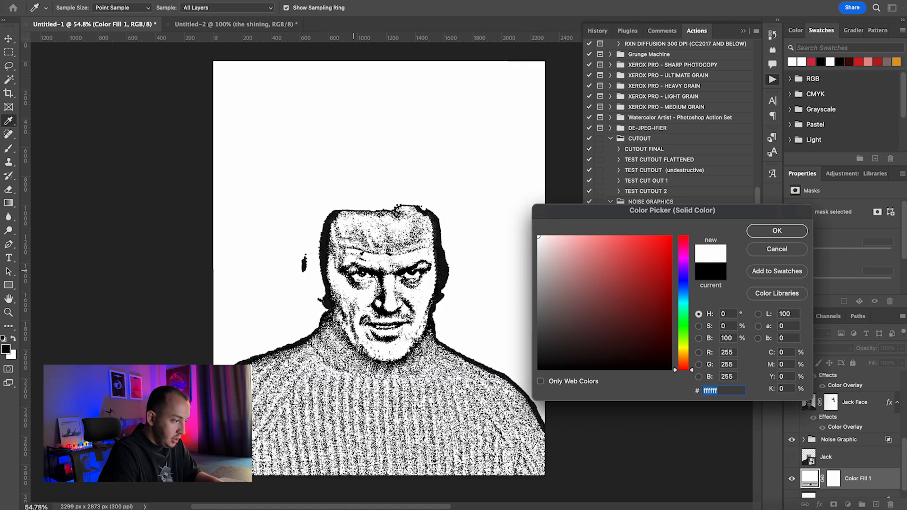
left_click(760, 250)
Step: Expand the Noise Graphic group and set its Blend If range for the current layer to 0–255
left_click(803, 440)
left_click(840, 396)
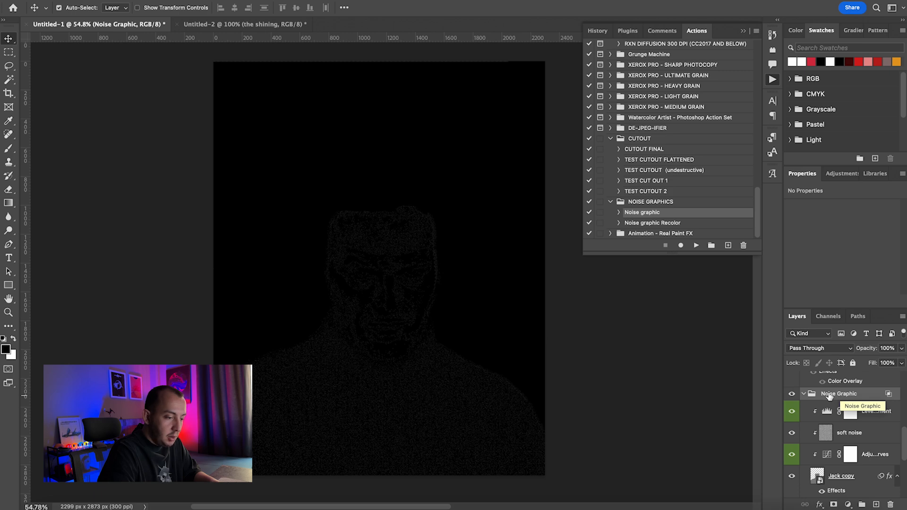
double_click(868, 395)
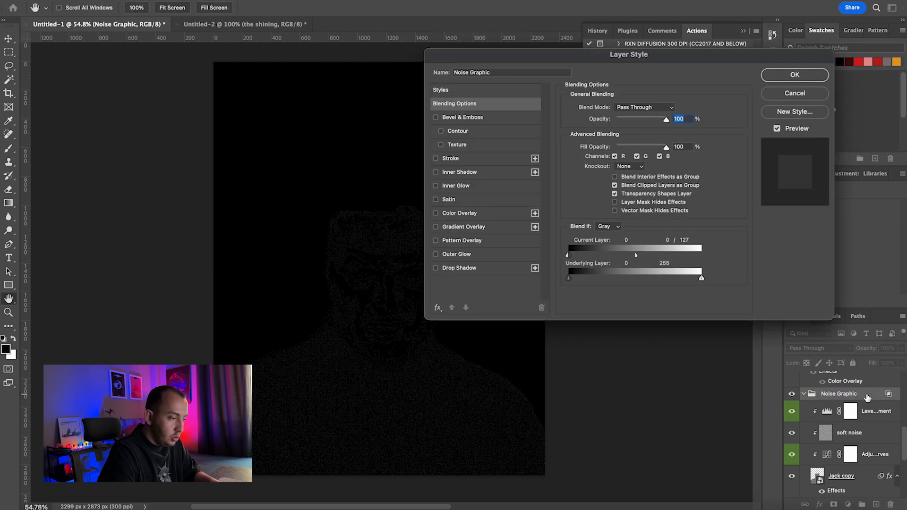
left_click_drag(570, 258, 574, 260)
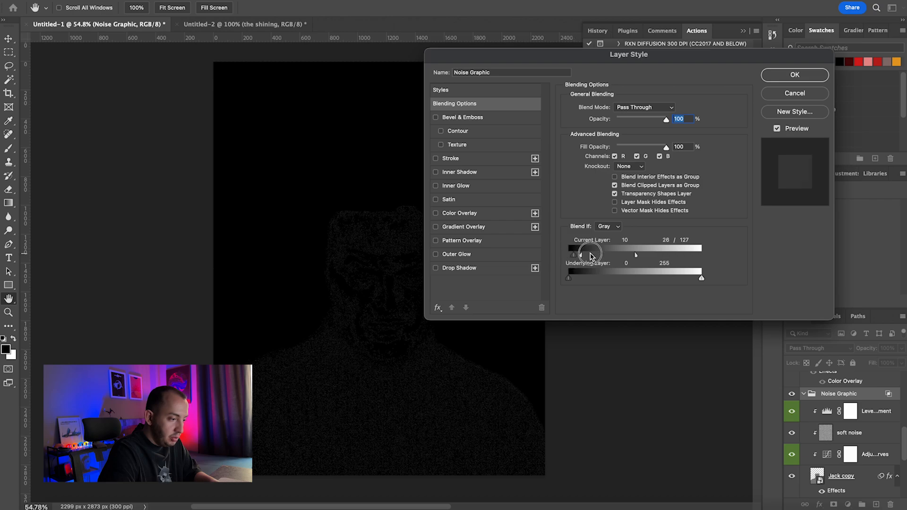
left_click_drag(635, 256, 718, 259)
left_click_drag(576, 257, 554, 258)
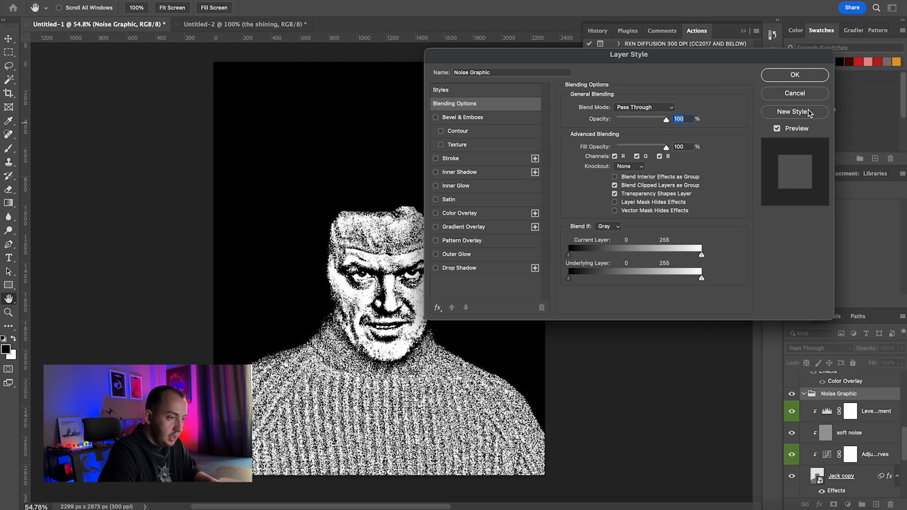
left_click(795, 75)
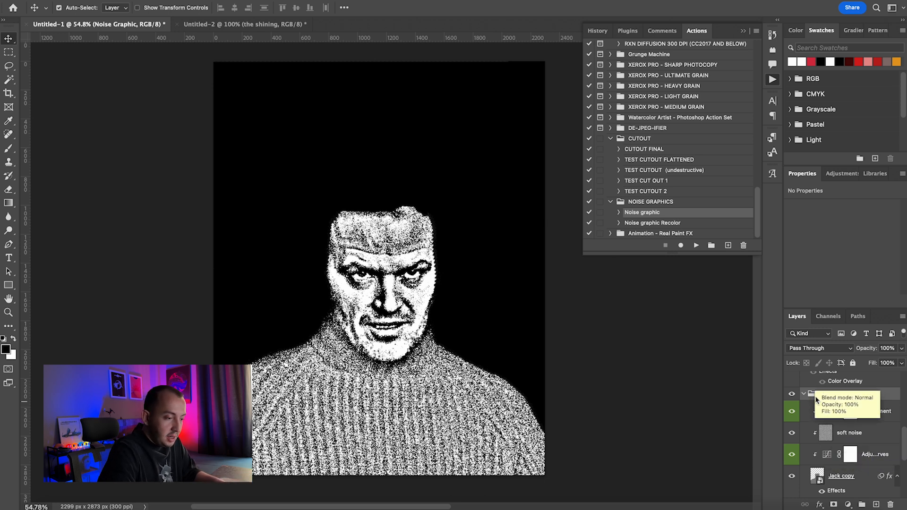
Step: Shape the Noise Graphic group's Curves adjustment into a slight S-curve, lowering the shadows and raising the highlights
left_click(851, 454)
left_click_drag(837, 260, 837, 266)
left_click_drag(864, 223, 869, 220)
left_click_drag(836, 263, 832, 265)
Step: Delete the Noise Graphic group
scroll(818, 430, "up", 1)
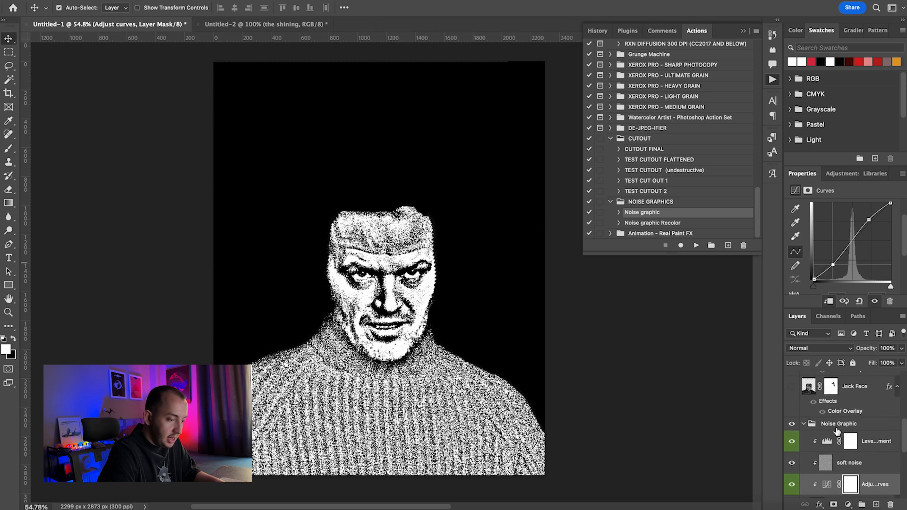
left_click(837, 427)
key("Delete")
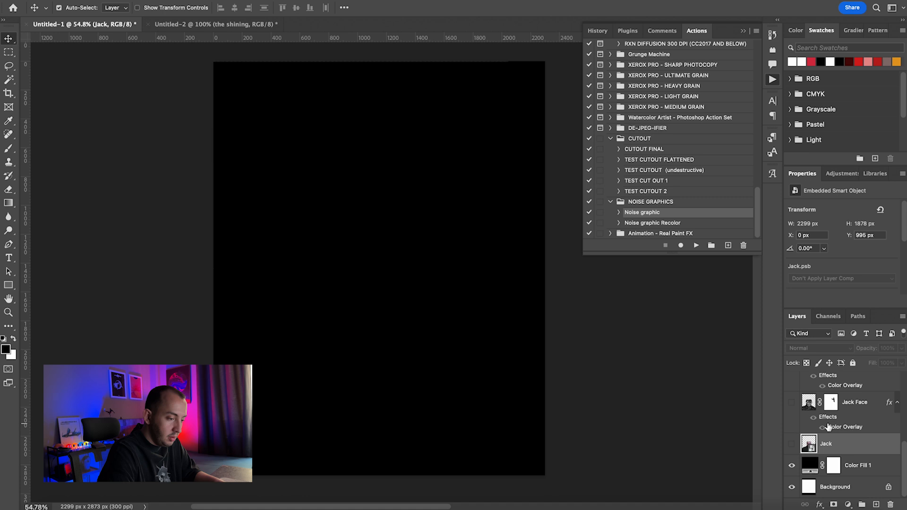
Step: Keep the original Jack layer hidden and show the Jack Face and Jack Face Highlights layers
left_click(791, 444)
left_click(792, 444)
scroll(791, 443, "up", 1)
left_click(792, 454)
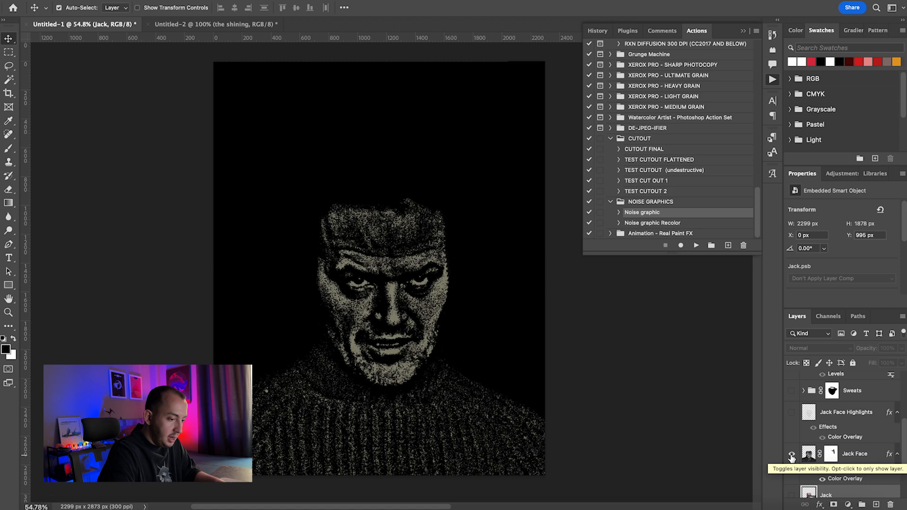
left_click(792, 412)
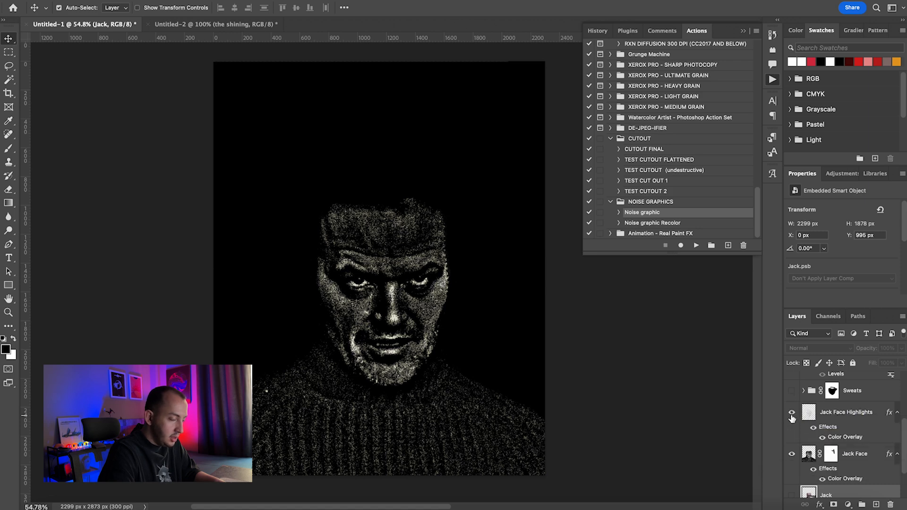
Step: Examine the face up close, comparing it with the Jack Face Highlights layer shown and hidden
scroll(391, 276, "up", 5)
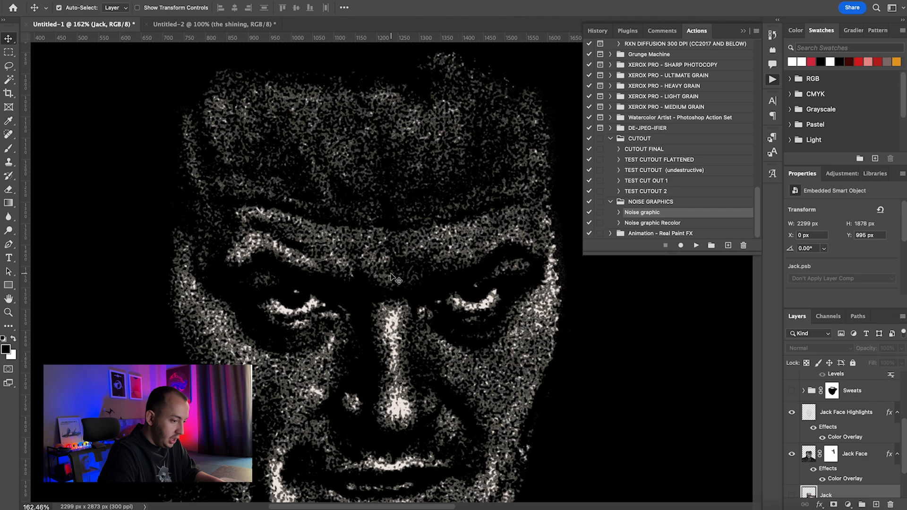
scroll(396, 278, "down", 2)
left_click(792, 413)
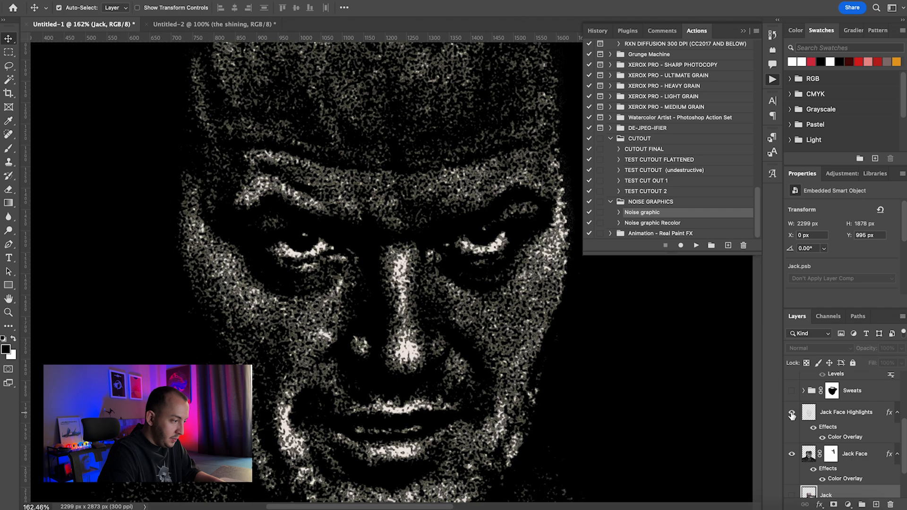
left_click(792, 413)
scroll(648, 408, "down", 5)
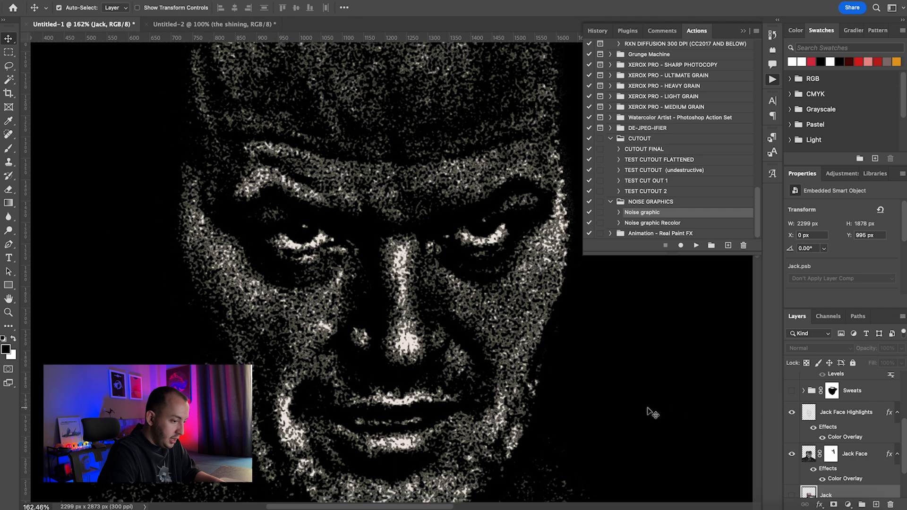
left_click(792, 413)
left_click(792, 413)
left_click(792, 413)
left_click(792, 413)
scroll(642, 390, "down", 6)
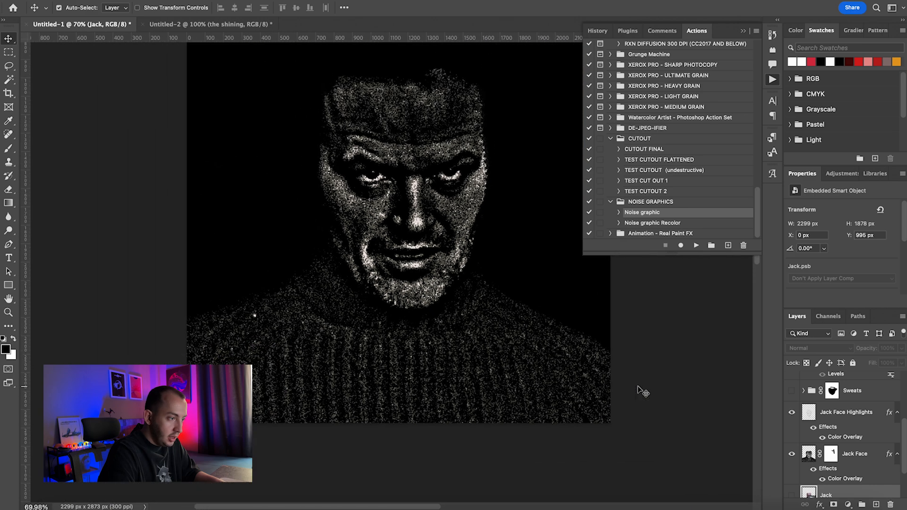
Step: Collapse the floating Actions list to clear the canvas around the portrait
scroll(642, 391, "up", 2)
left_click(743, 31)
scroll(544, 263, "up", 2)
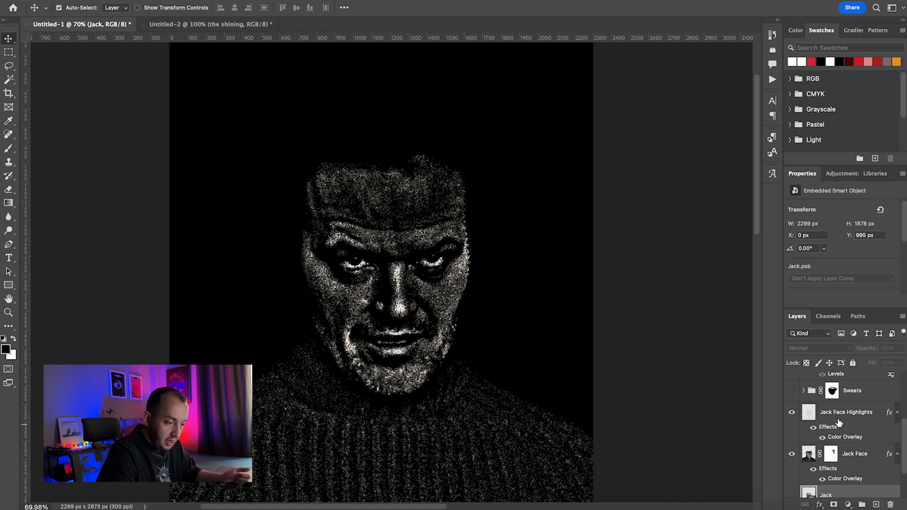
Step: Compare the whole portrait once more with and without the Jack Face Highlights layer
scroll(838, 422, "up", 2)
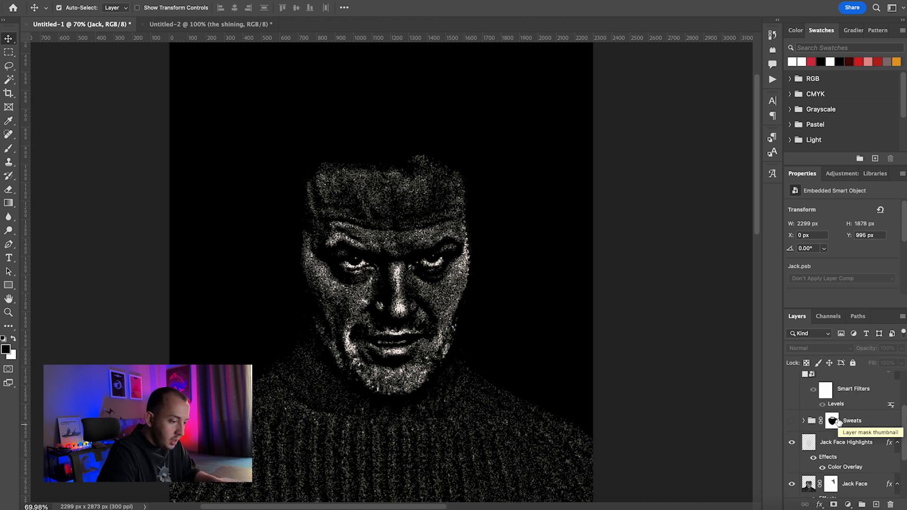
scroll(501, 350, "down", 4)
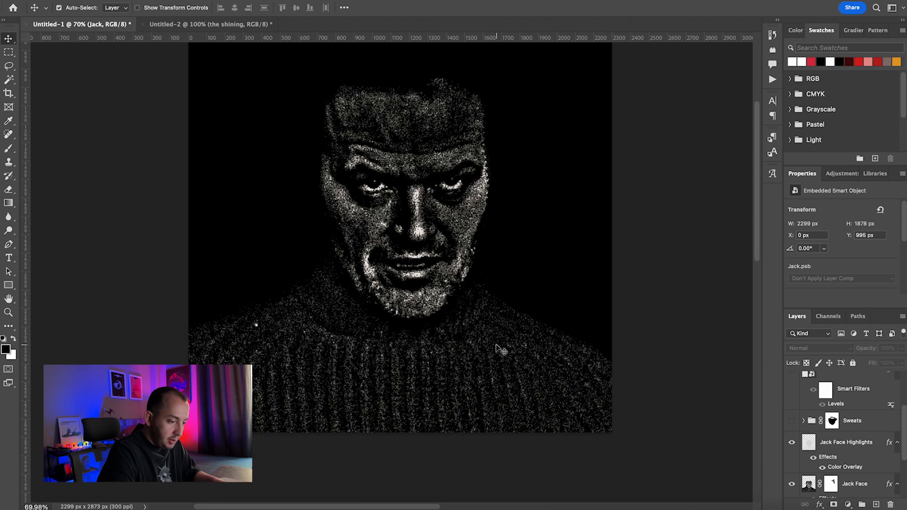
scroll(845, 447, "down", 2)
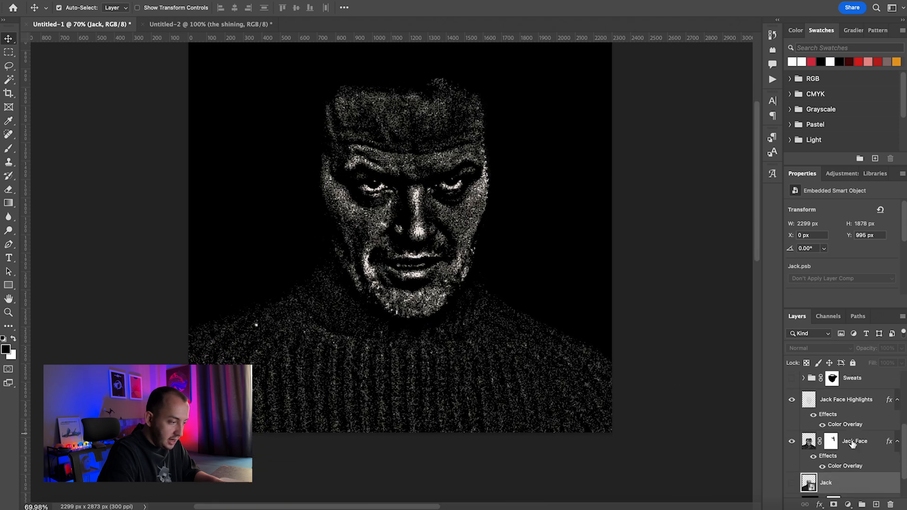
left_click(792, 400)
left_click(792, 398)
Step: Disable the layer mask on the Sweats group and make the group visible
scroll(856, 407, "up", 1)
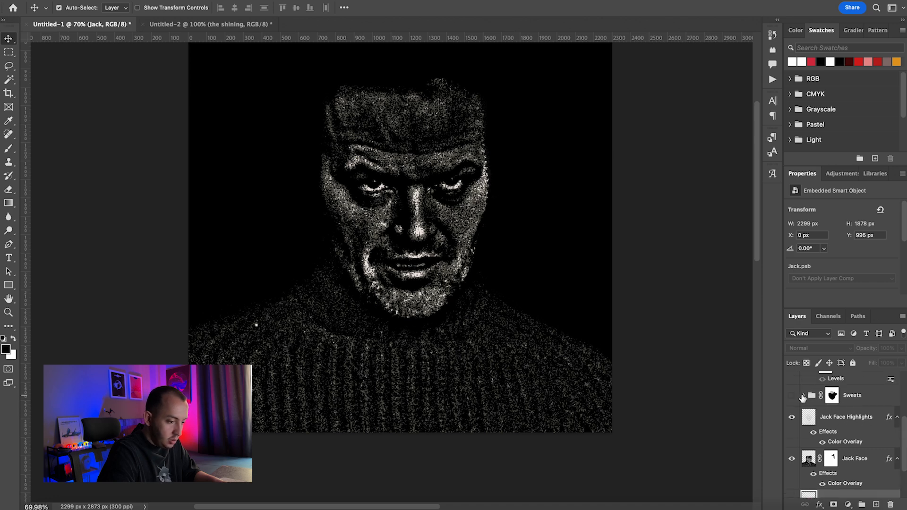
right_click(832, 395)
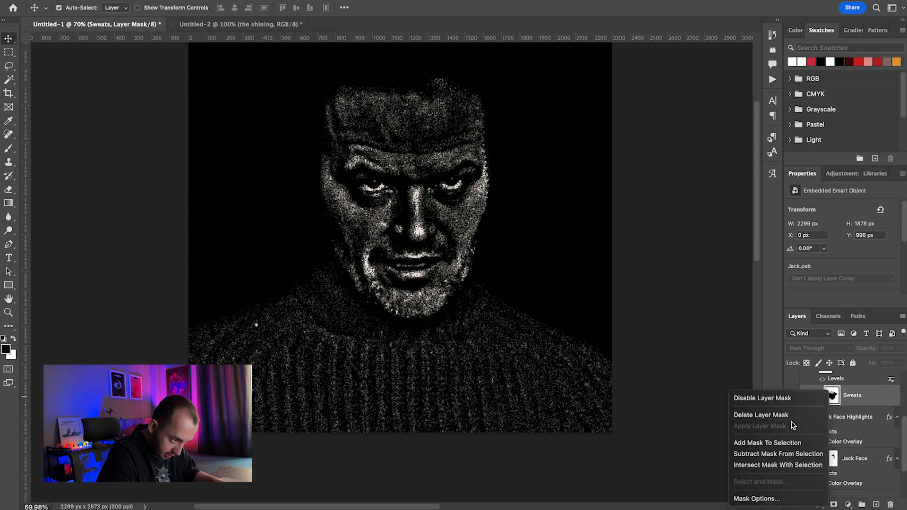
left_click(762, 398)
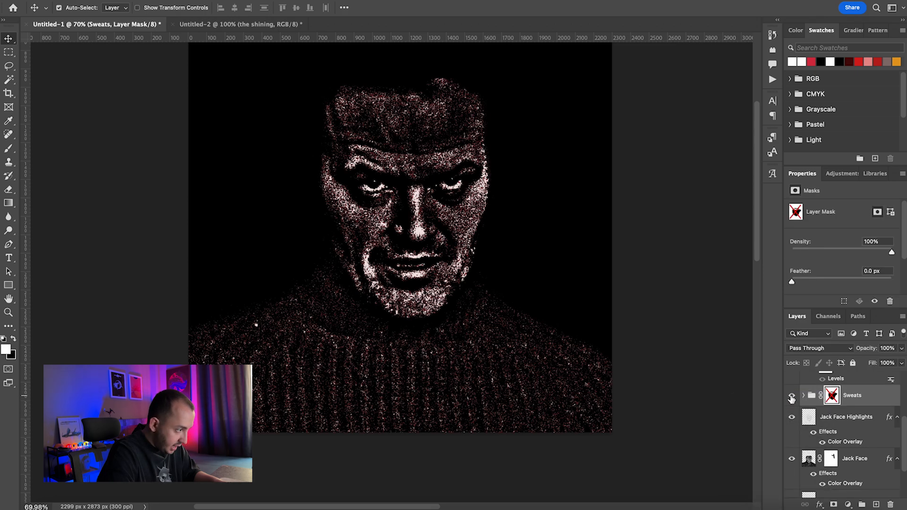
Step: Expand the Sweats group and compare the portrait with its Jack layer hidden and shown
left_click(803, 395)
scroll(803, 398, "down", 1)
left_click(793, 432)
left_click(793, 432)
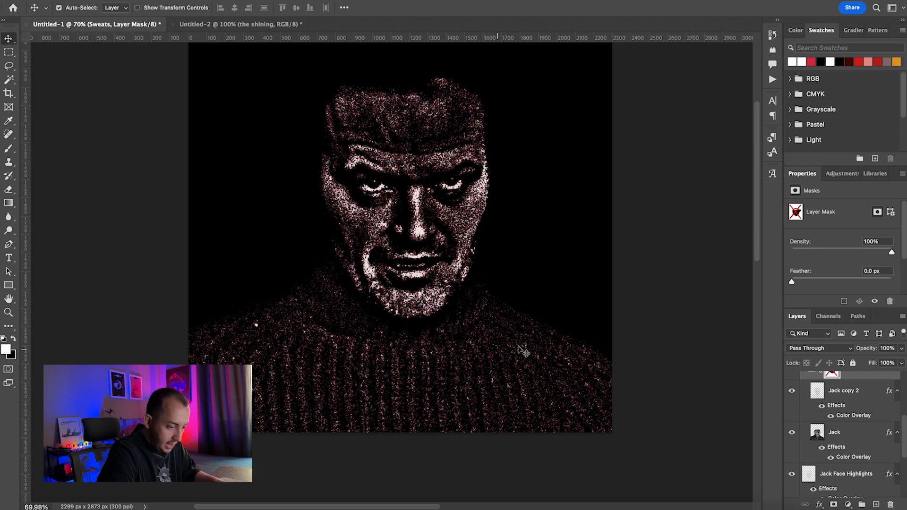
Step: Collapse the Sweats group and re-enable its layer mask
scroll(844, 407, "up", 1)
left_click(804, 411)
right_click(832, 409)
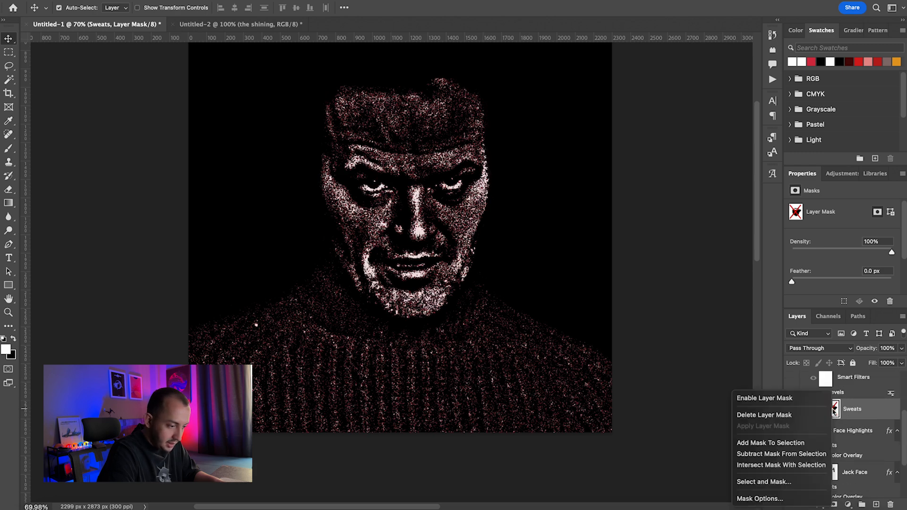
left_click(763, 401)
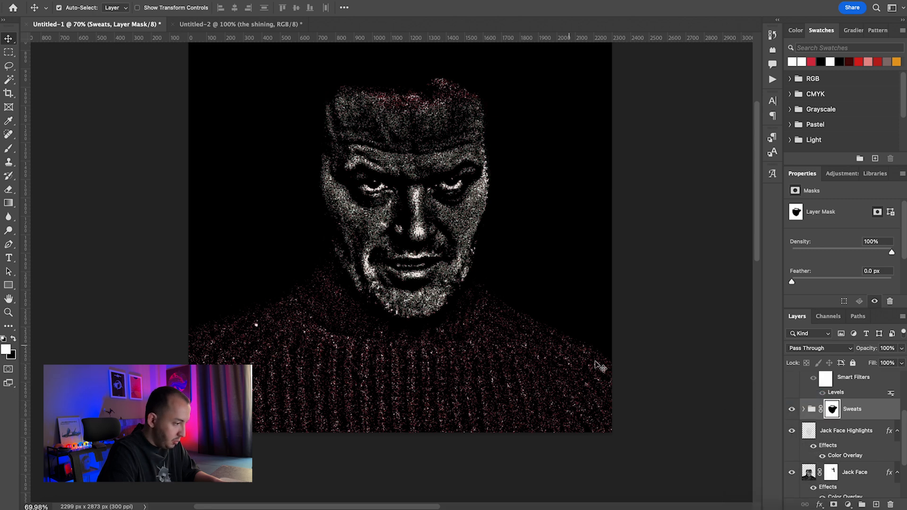
Step: Show the Maze smart object layer on top of the cut-off head
scroll(465, 350, "up", 2)
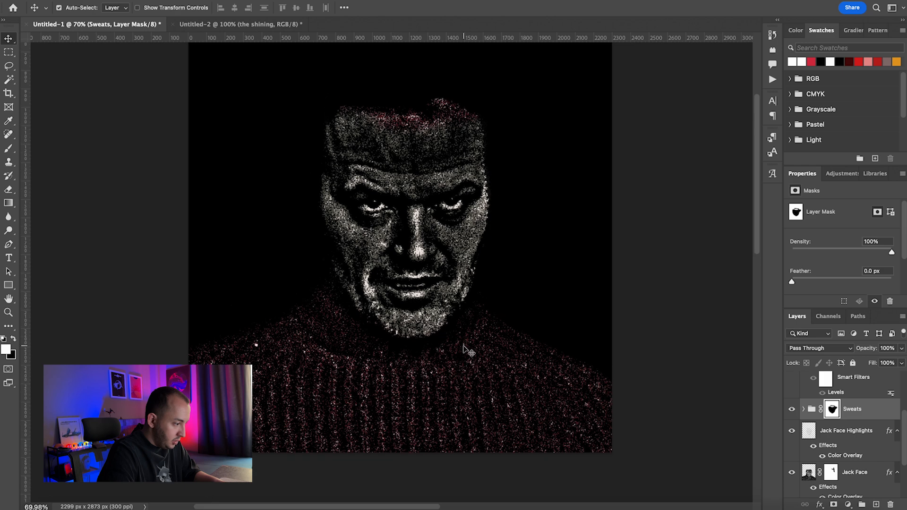
scroll(468, 350, "down", 5)
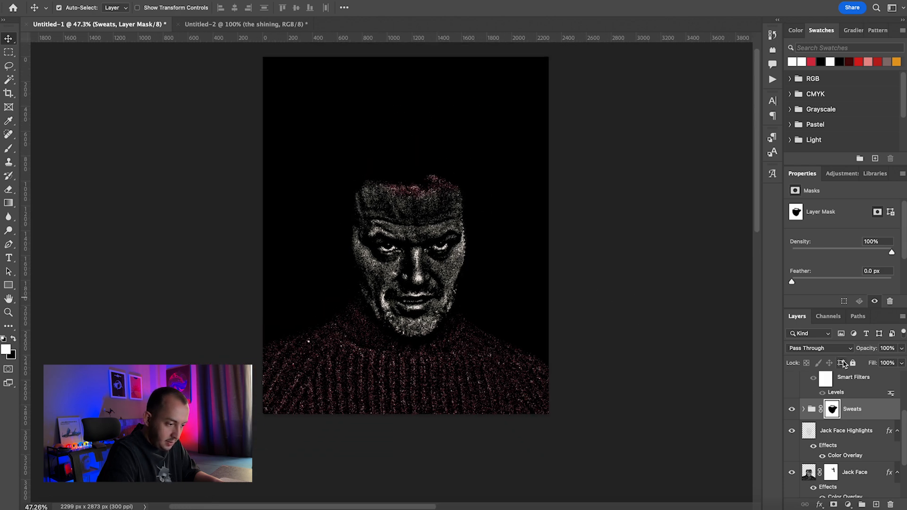
scroll(851, 437, "up", 3)
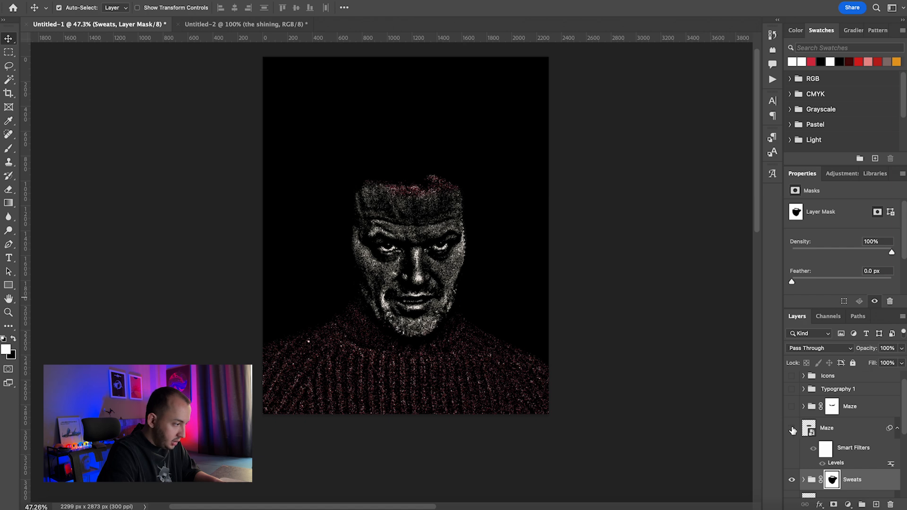
left_click(792, 429)
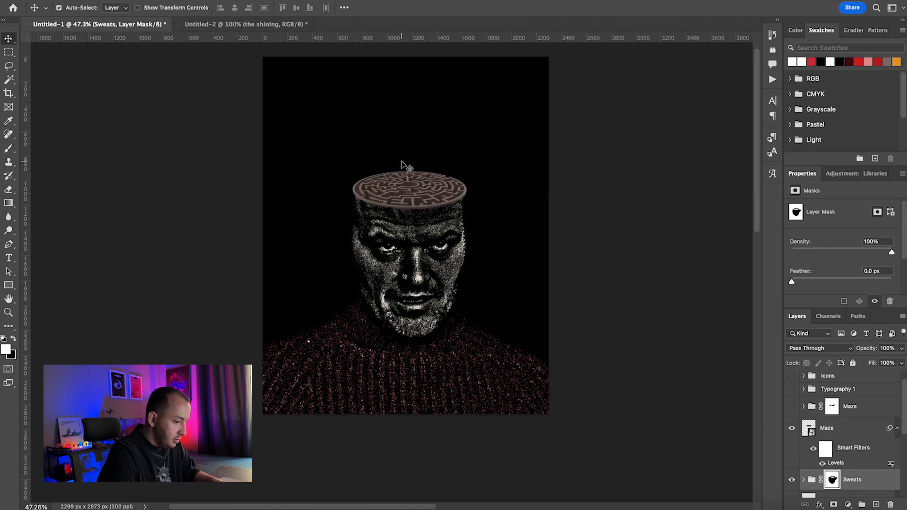
Step: Examine how the maze sits on the head, both close up and within the full poster
scroll(404, 166, "up", 5)
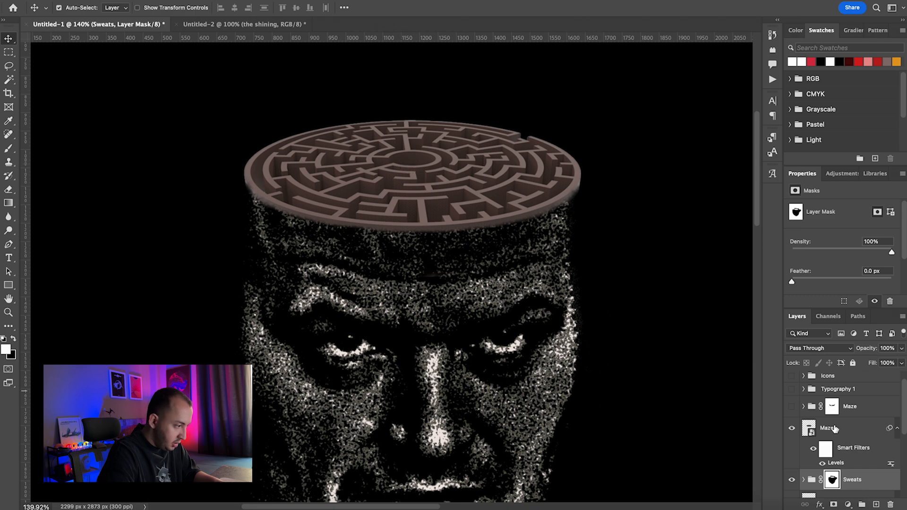
scroll(553, 369, "down", 5)
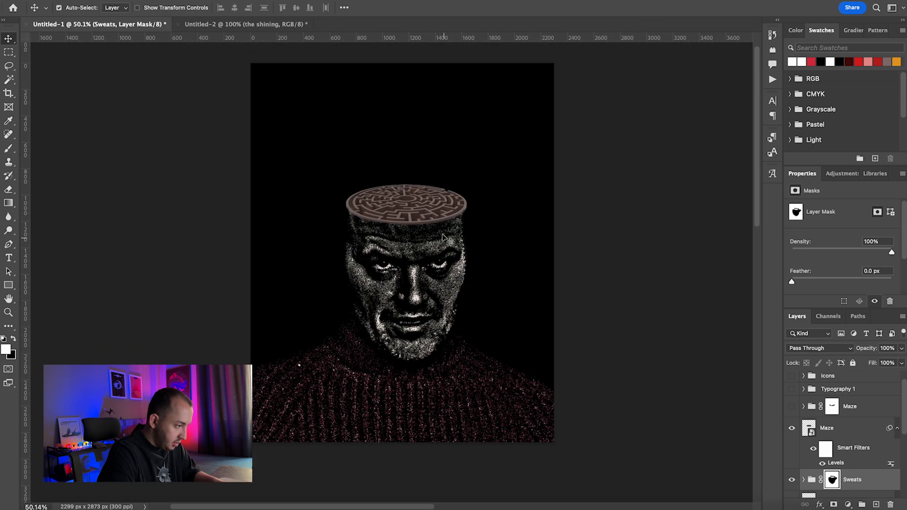
scroll(428, 229, "up", 3)
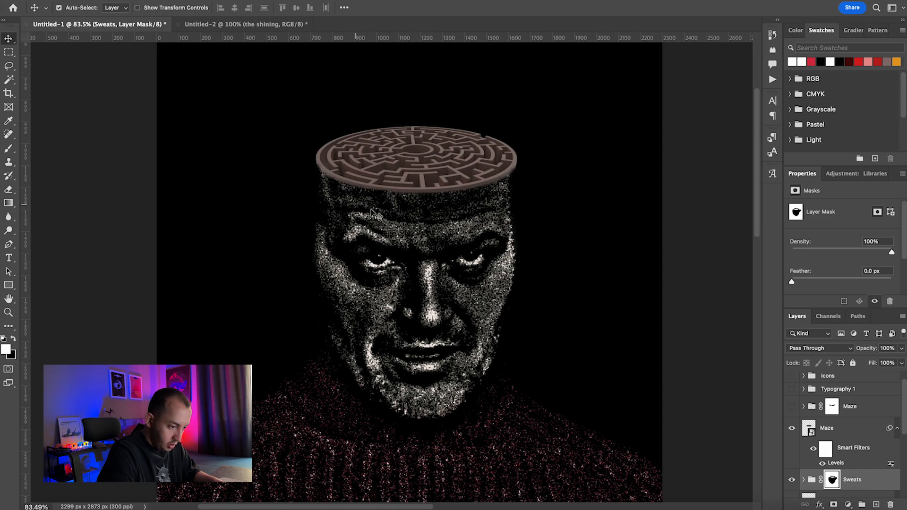
scroll(586, 253, "down", 3)
scroll(588, 254, "down", 1)
scroll(836, 453, "down", 5)
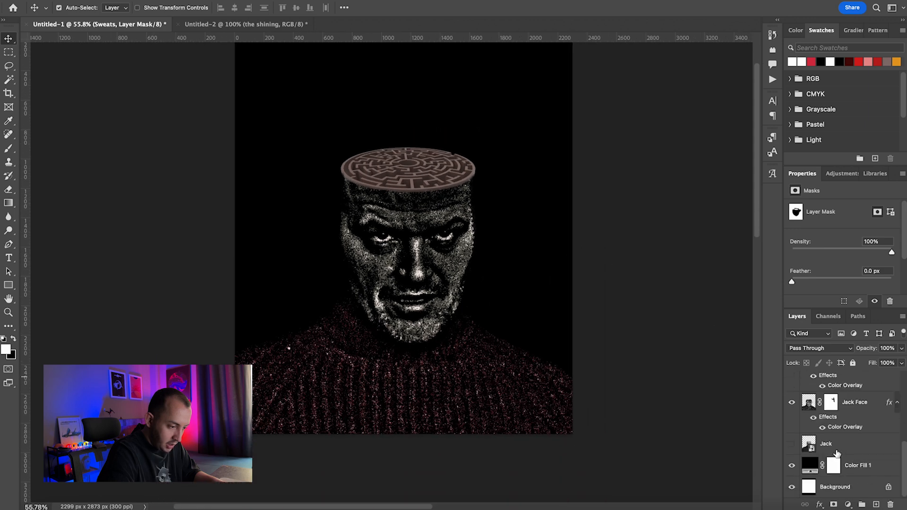
scroll(833, 441, "up", 5)
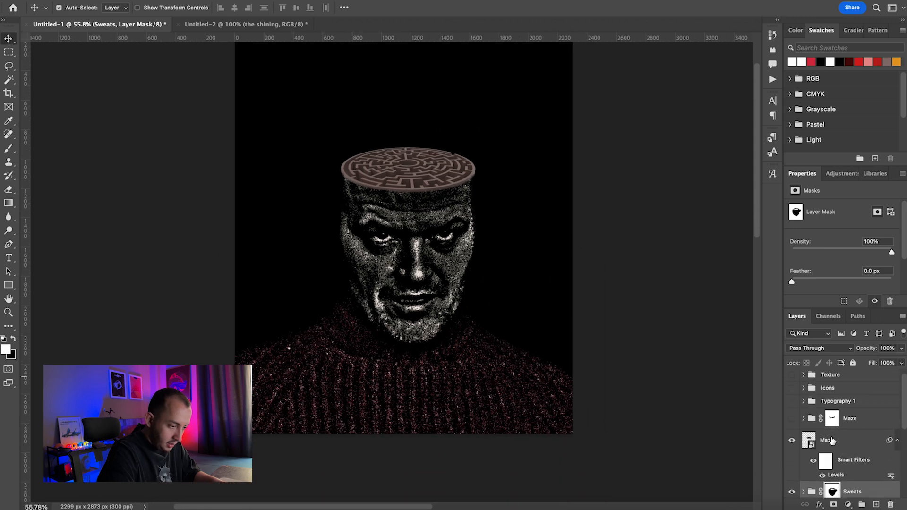
Step: Hide the Sweats group and the Jack Face Highlights and Jack Face layers, and show the original Jack photo
scroll(833, 441, "down", 2)
left_click(791, 447)
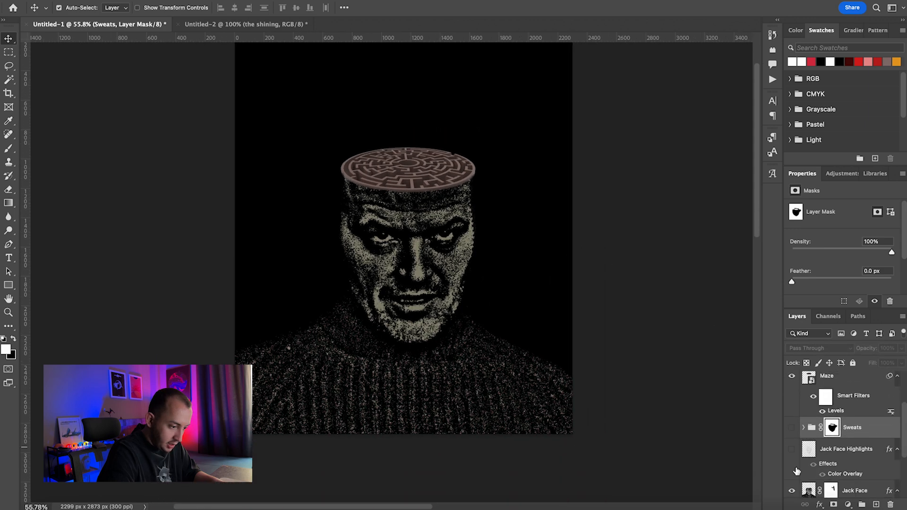
scroll(792, 460, "down", 2)
left_click(791, 443)
scroll(791, 473, "down", 1)
left_click(791, 459)
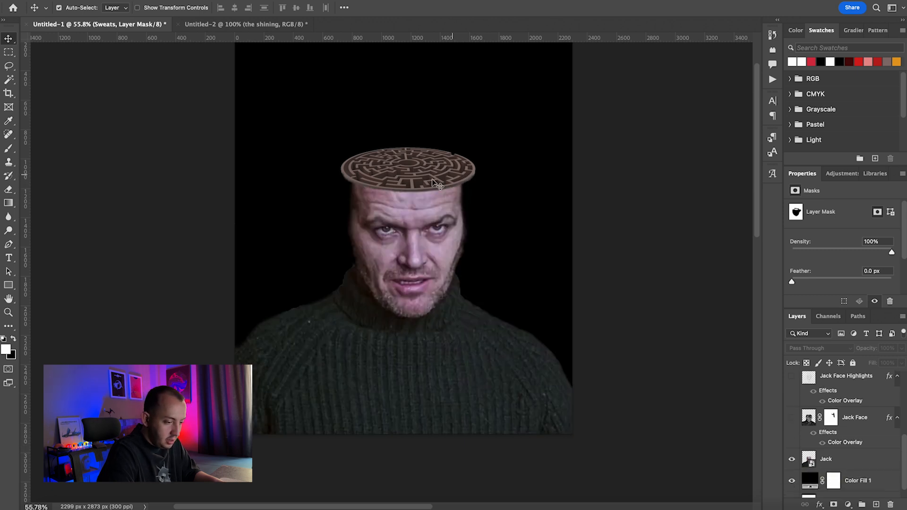
Step: Hide the Jack photo and show the Jack Face, Jack Face Highlights and Sweats layers again
scroll(805, 440, "up", 1)
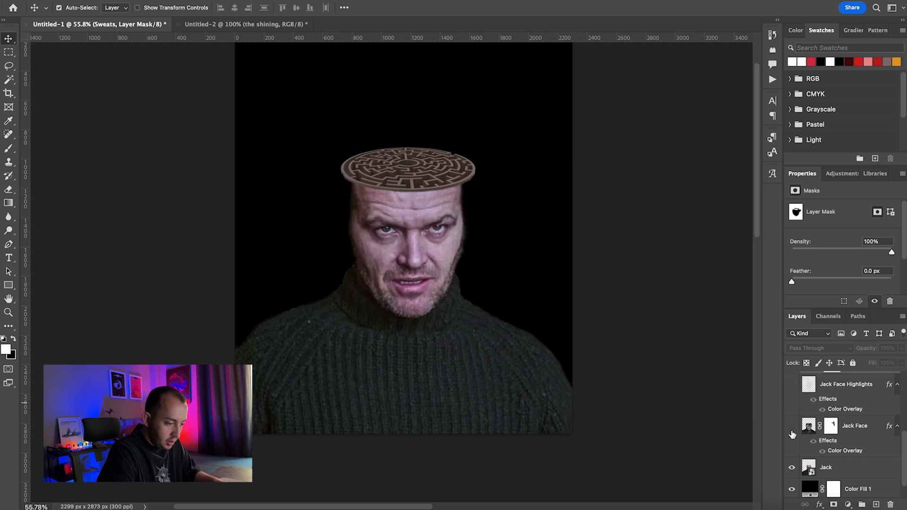
left_click(791, 466)
left_click(791, 425)
left_click(791, 384)
scroll(805, 420, "up", 3)
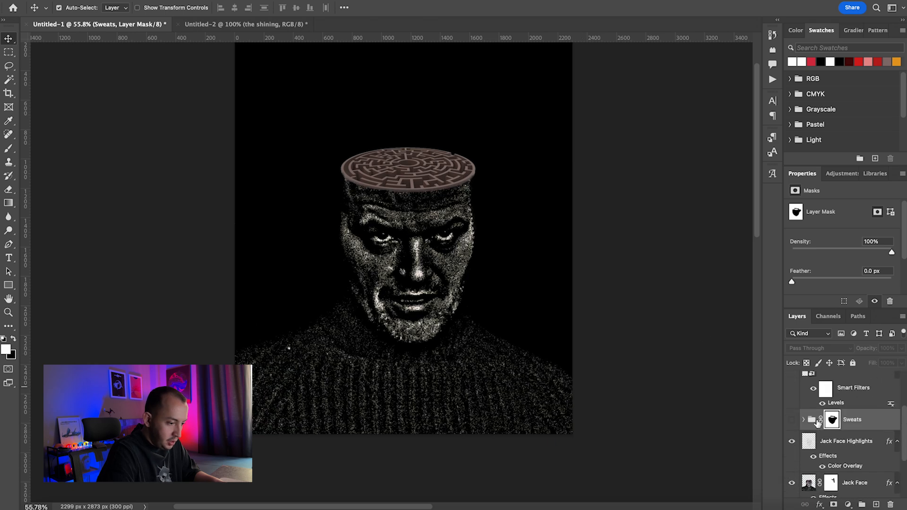
left_click(792, 440)
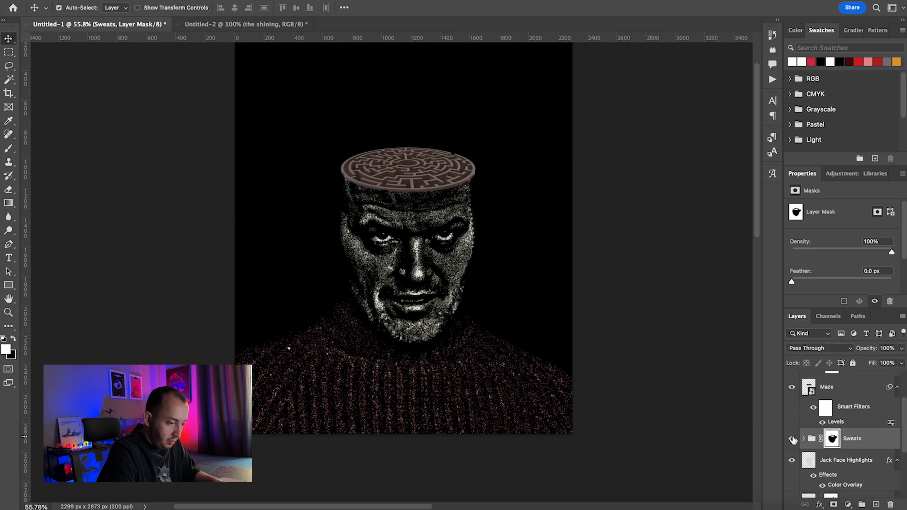
Step: Expand the masked Maze group and make it visible, then hide the original Maze smart object layer
scroll(794, 434, "up", 3)
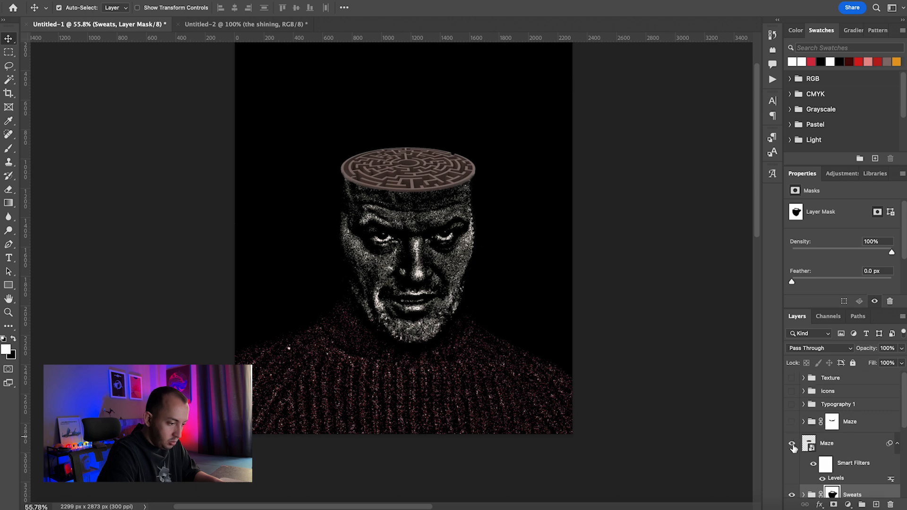
left_click(803, 421)
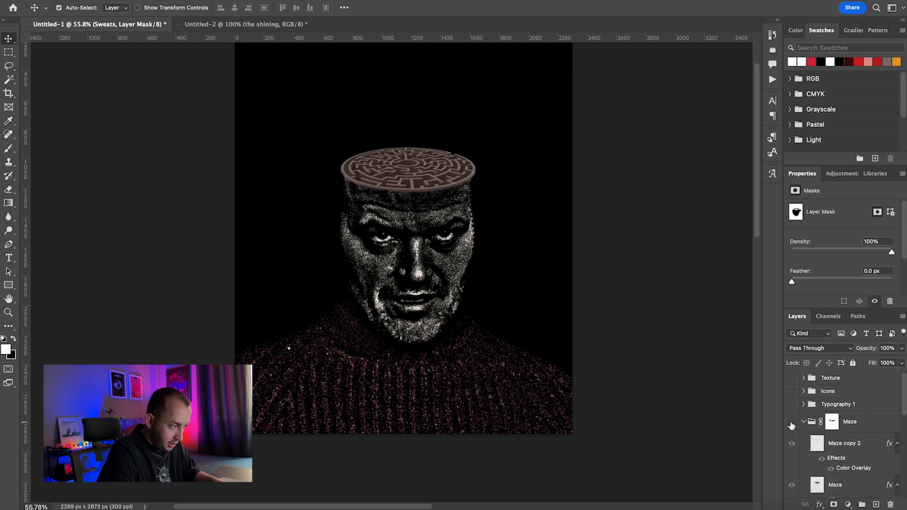
left_click(791, 424)
scroll(810, 440, "down", 1)
left_click(792, 457)
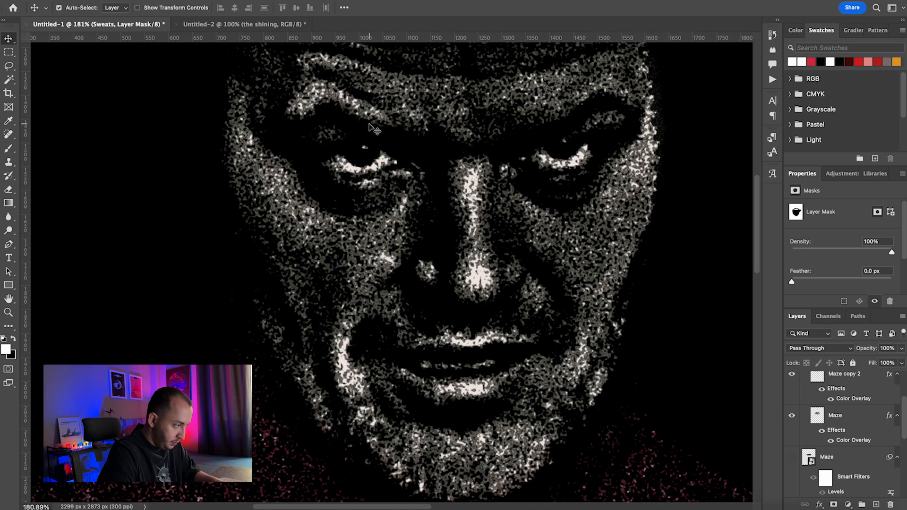
Step: Compare the green maze with its Maze copy 2 highlights hidden and shown, then collapse the Maze group
scroll(371, 128, "up", 5)
scroll(371, 127, "up", 5)
scroll(798, 416, "up", 2)
left_click(797, 415)
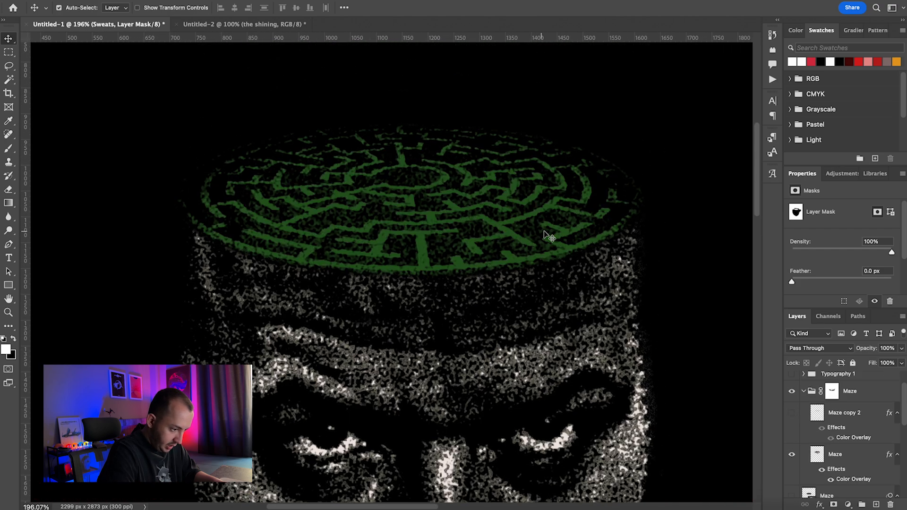
left_click(792, 413)
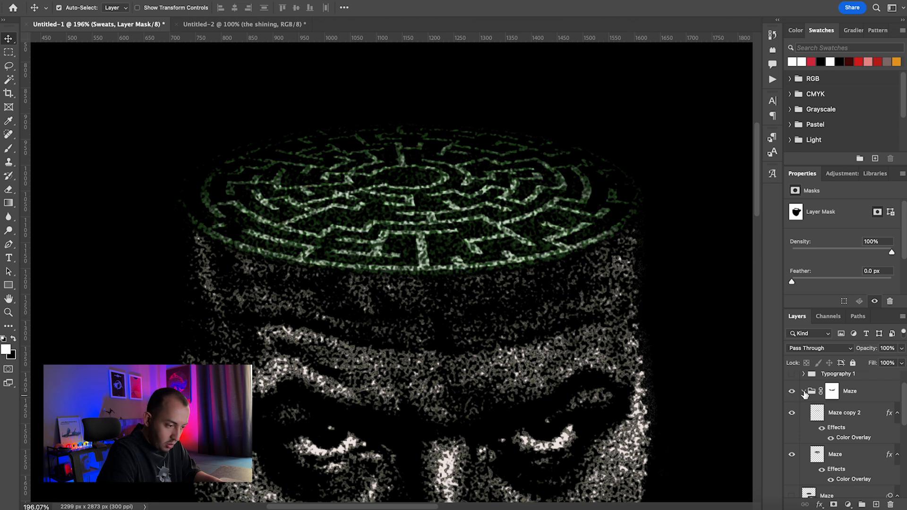
left_click(805, 394)
scroll(821, 405, "up", 1)
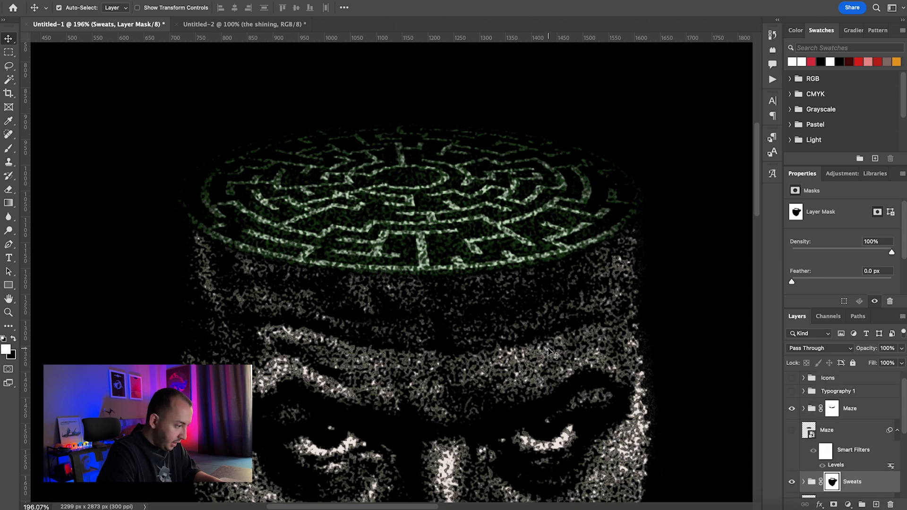
scroll(549, 352, "down", 6)
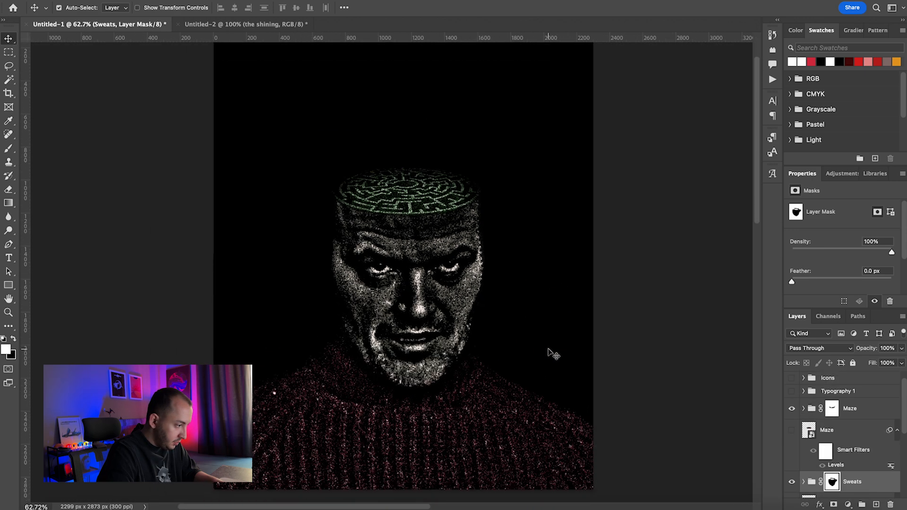
scroll(550, 352, "down", 1)
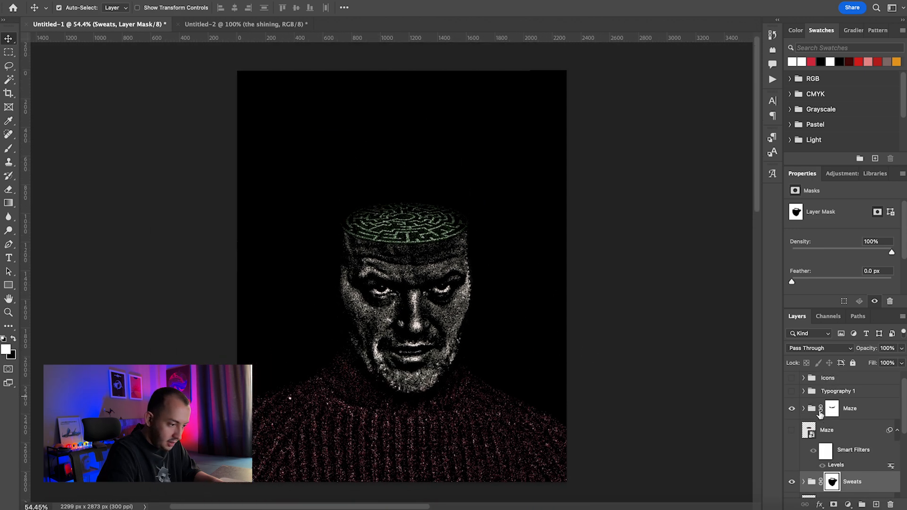
Step: Expand the Typography 1 group and show only its Shining title layer, hiding the group's other text layers
left_click(803, 391)
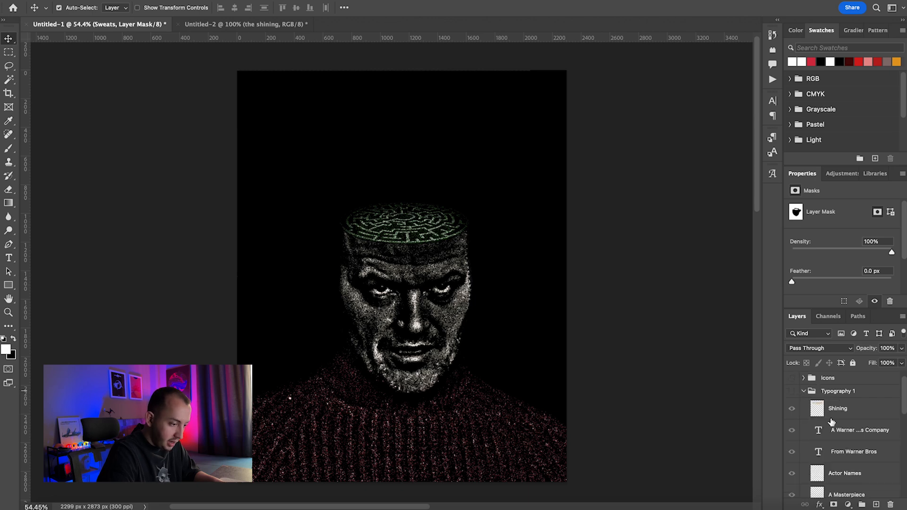
scroll(832, 421, "down", 1)
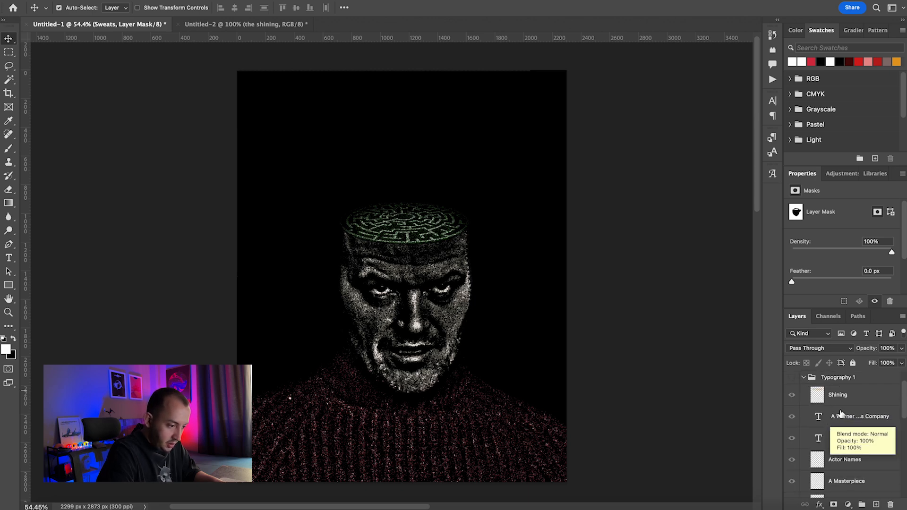
left_click(855, 397)
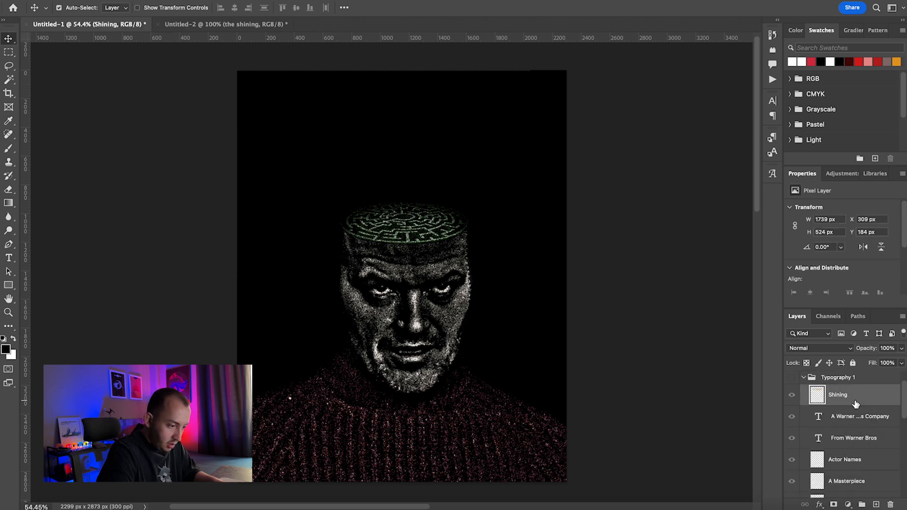
left_click(793, 395)
left_click_drag(796, 426, 801, 465)
scroll(796, 473, "down", 2)
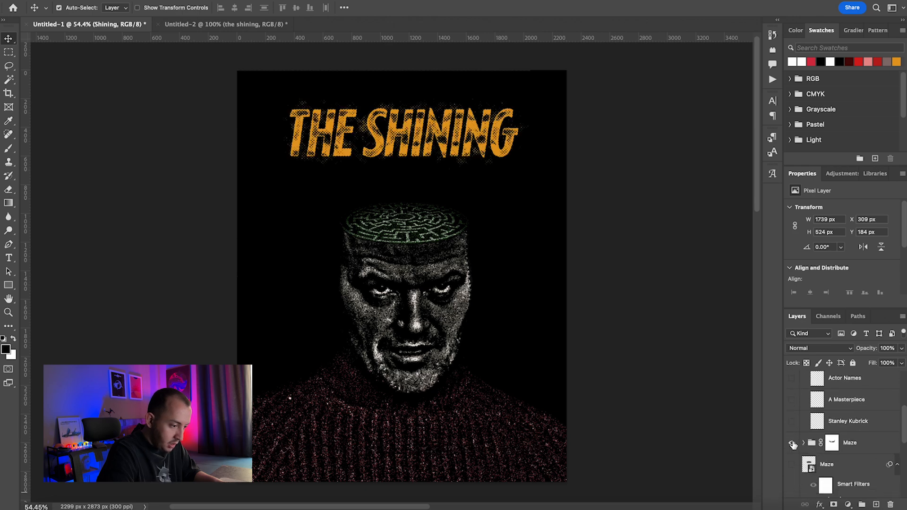
Step: Look over the Instant Type Distress actions, including the steps of Big Halftone Distress
scroll(794, 445, "up", 5)
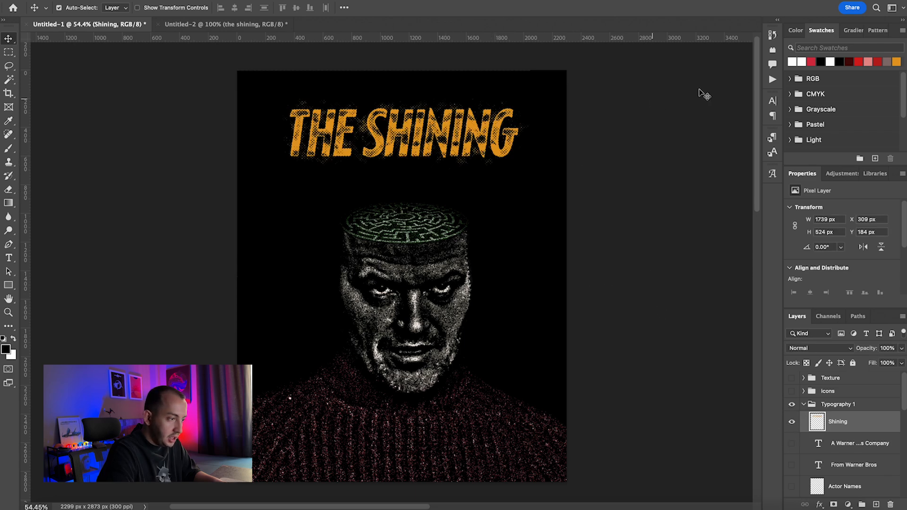
left_click(773, 80)
scroll(660, 176, "up", 10)
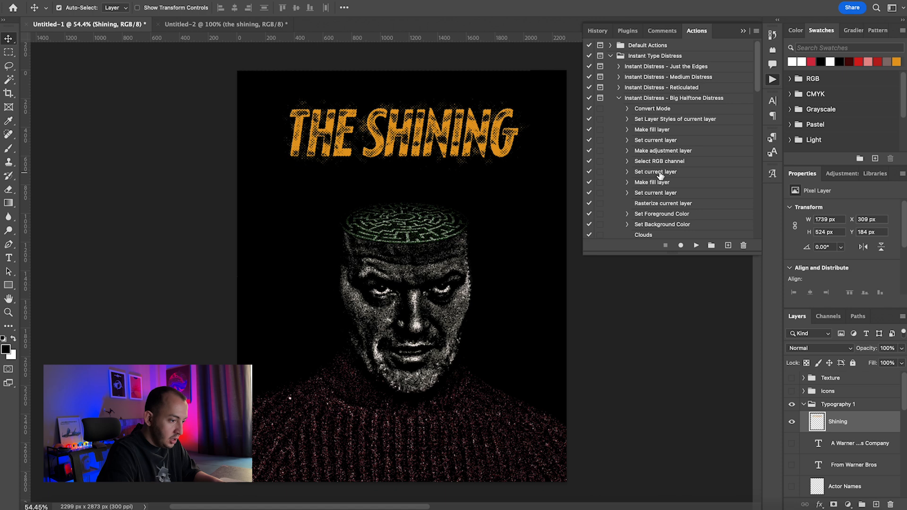
left_click(657, 335)
left_click(772, 78)
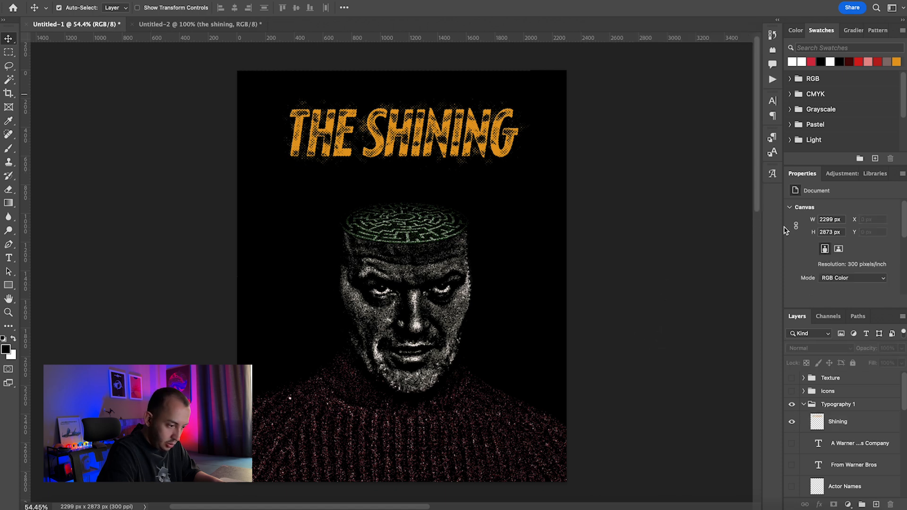
Step: Add the text "The Shining" as a new type layer above the Shining layer, placed below the orange title
left_click(838, 422)
key("t")
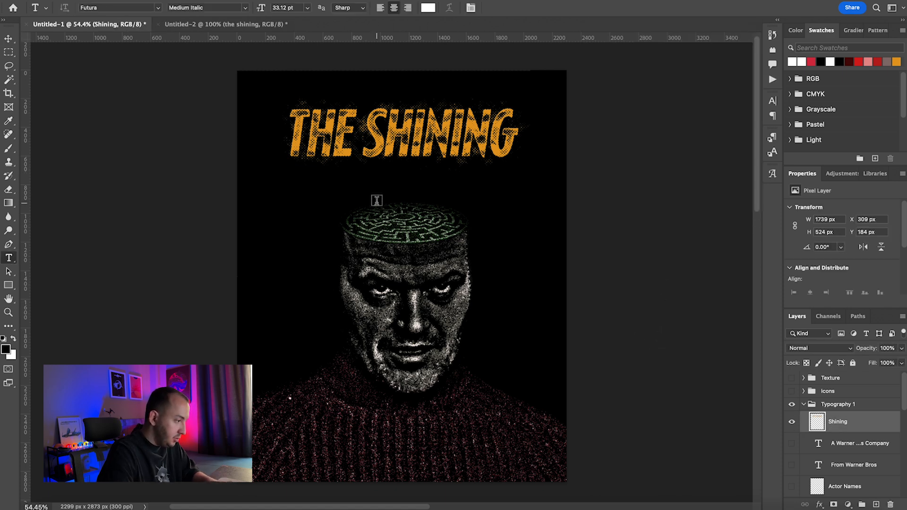
left_click(328, 205)
type("Th")
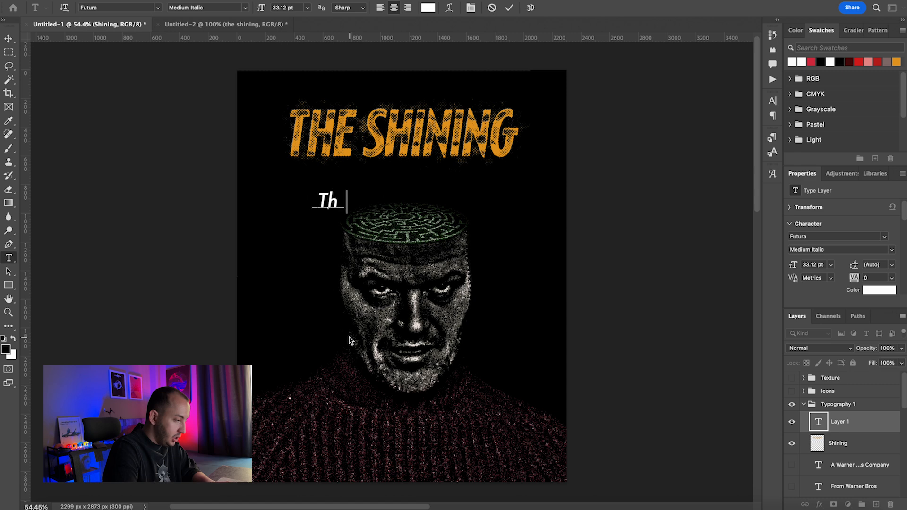
type("e Shining")
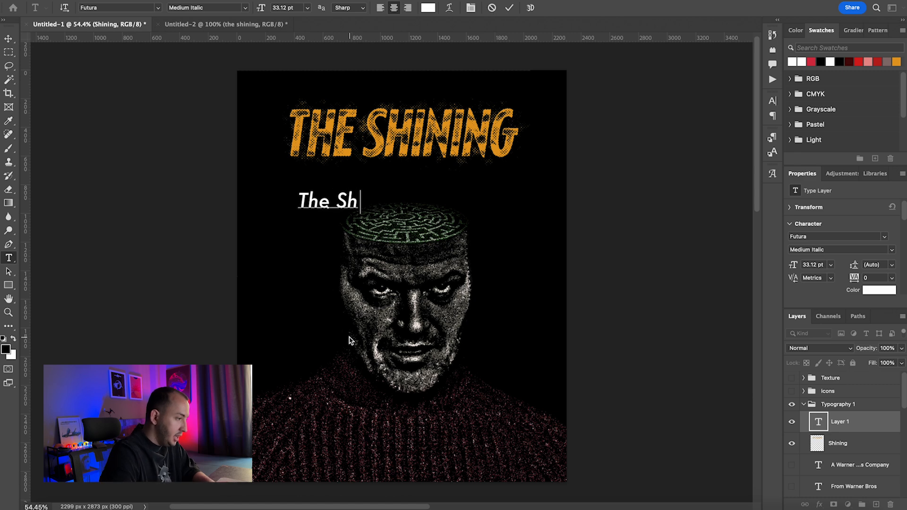
left_click(172, 243)
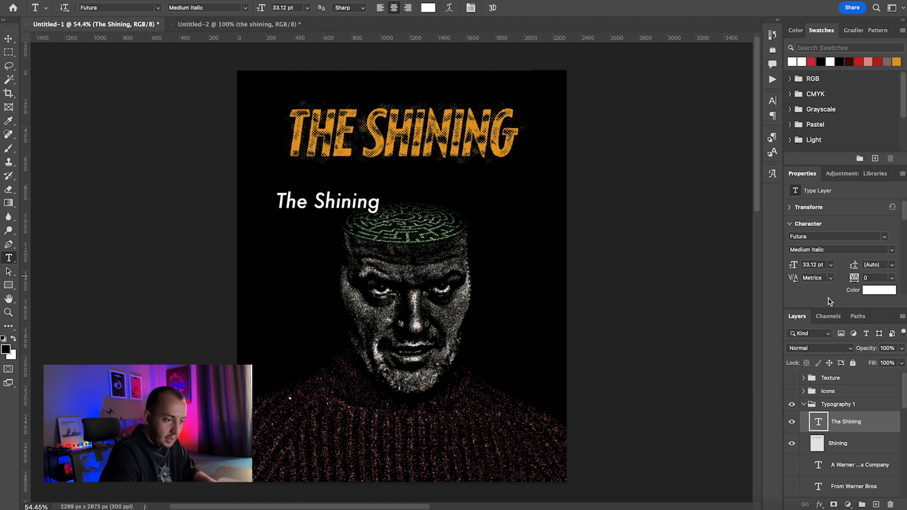
Step: Set the new The Shining text to All Caps
scroll(830, 302, "down", 1)
scroll(831, 245, "down", 5)
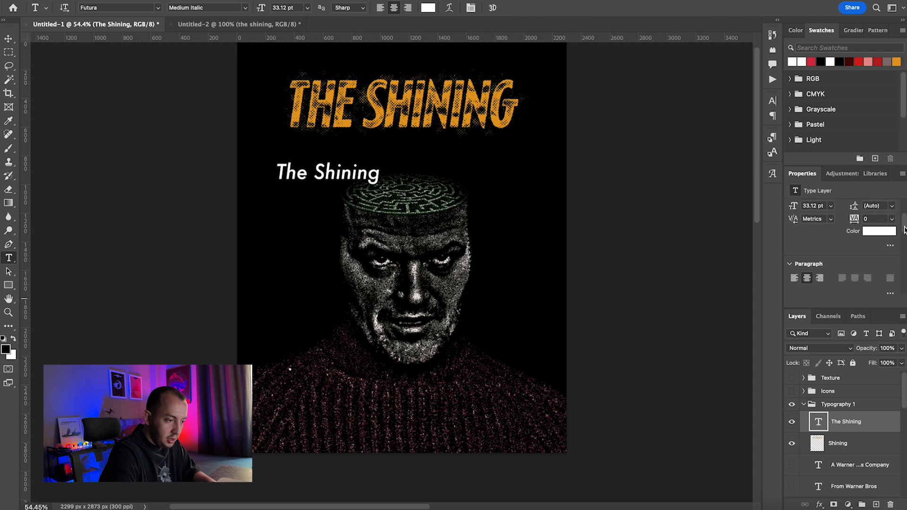
scroll(813, 253, "down", 1)
left_click(794, 267)
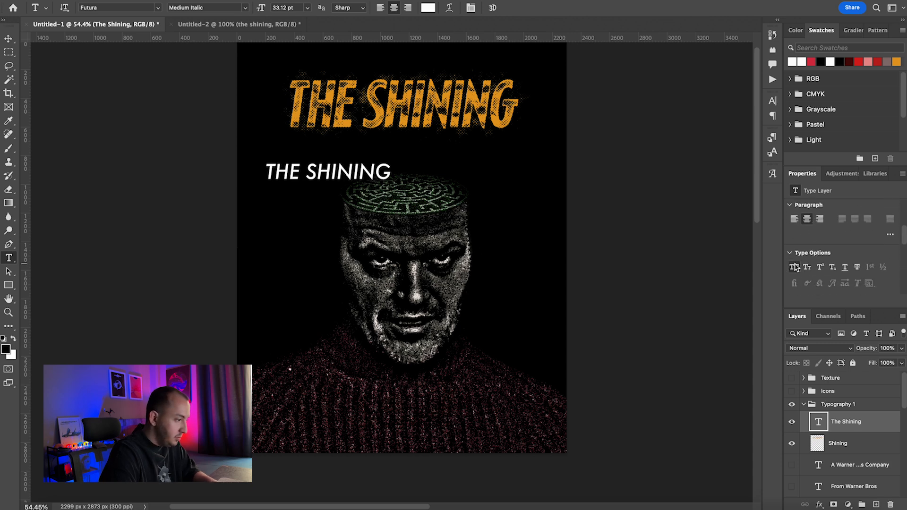
Step: Scale the white THE SHINING text to about 1690 px wide and centre it beneath the orange title
key("ctrl+t")
left_click_drag(390, 184, 513, 205)
key("Return")
key("ctrl+t")
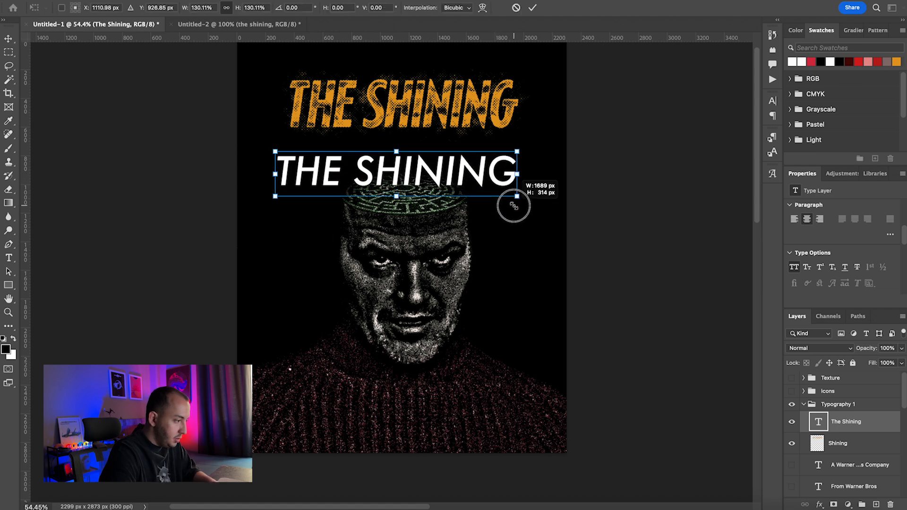
left_click_drag(471, 170, 476, 169)
key("Return")
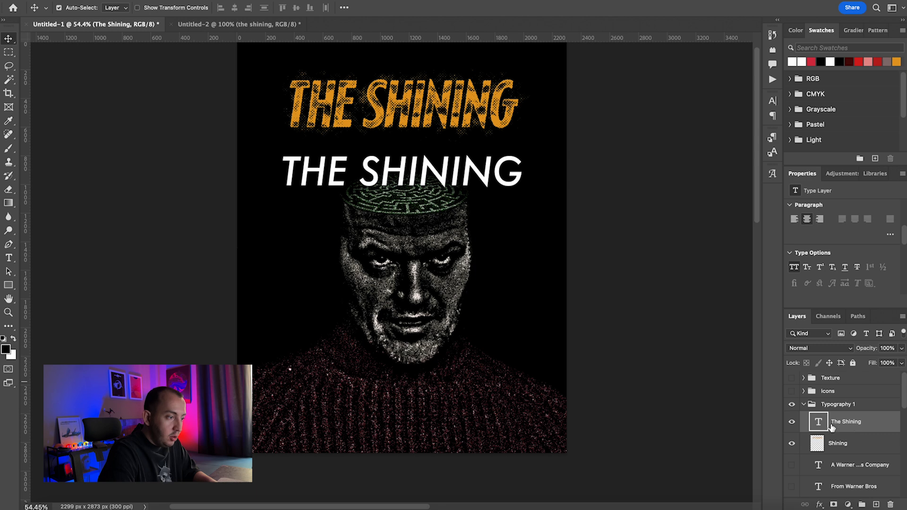
Step: Run the Instant Distress - Big Halftone Distress action on the white THE SHINING text layer
left_click(770, 79)
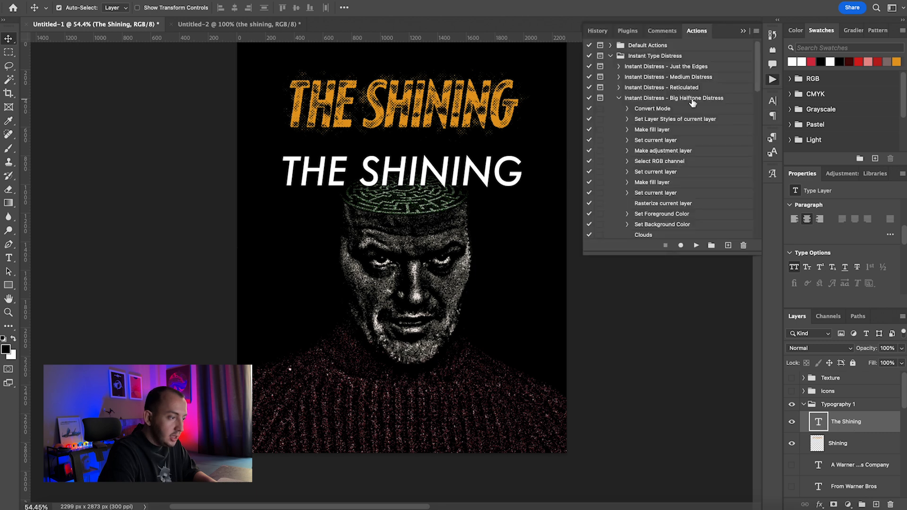
left_click(618, 98)
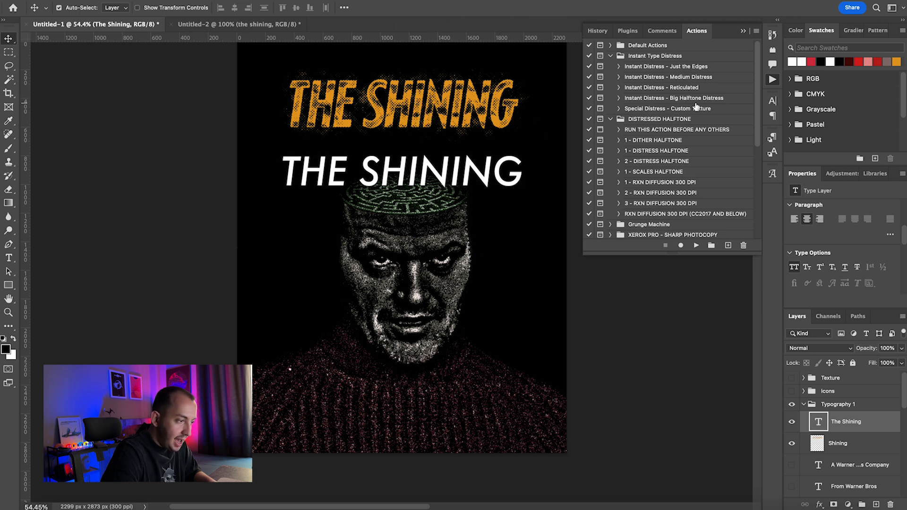
left_click(723, 100)
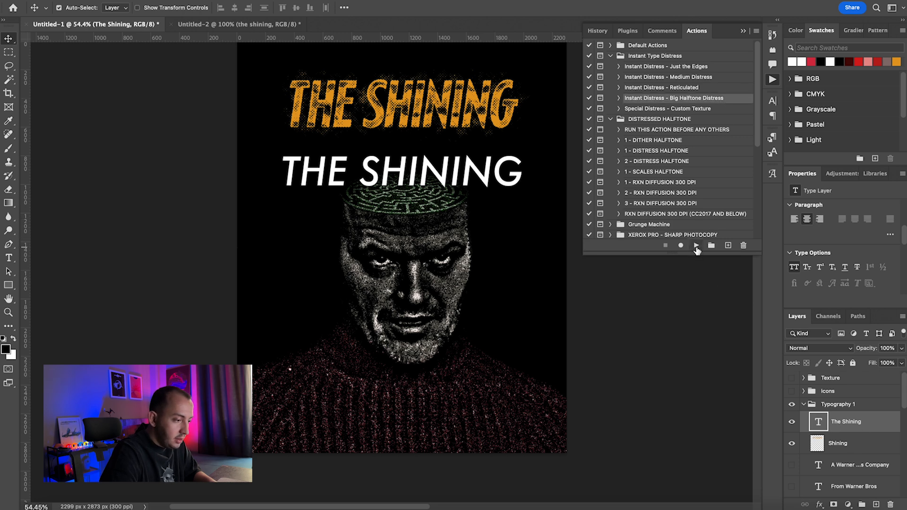
left_click(697, 246)
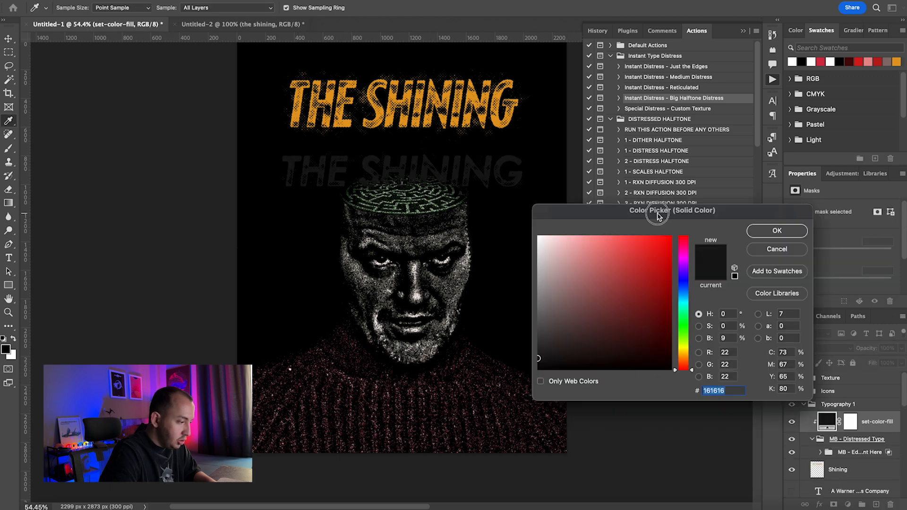
Step: Set the distressed text's fill to a bright orange after trying orange e59d20 and off-white ede6d9
left_click_drag(659, 212, 515, 237)
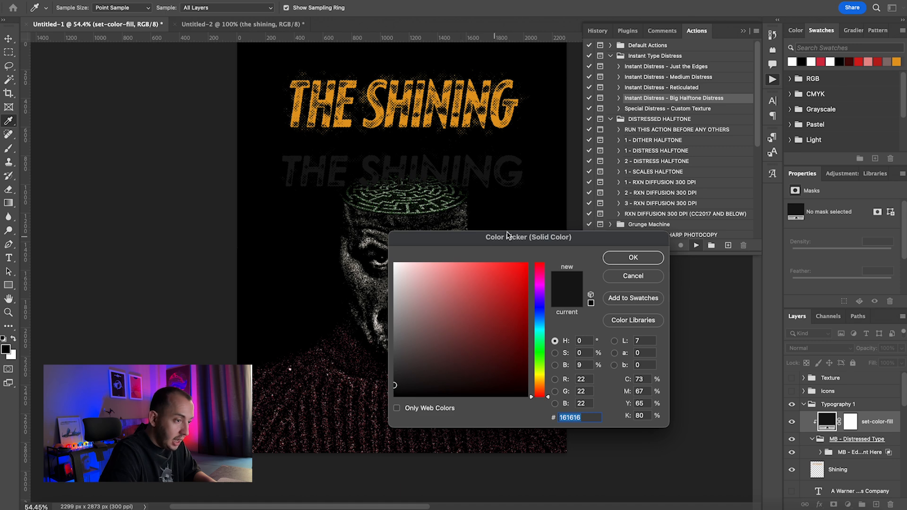
left_click(897, 61)
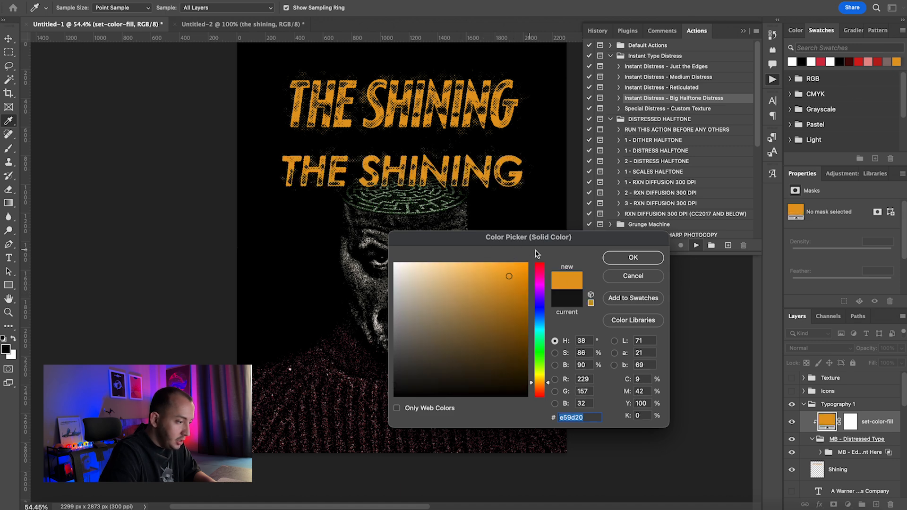
left_click_drag(539, 242, 423, 238)
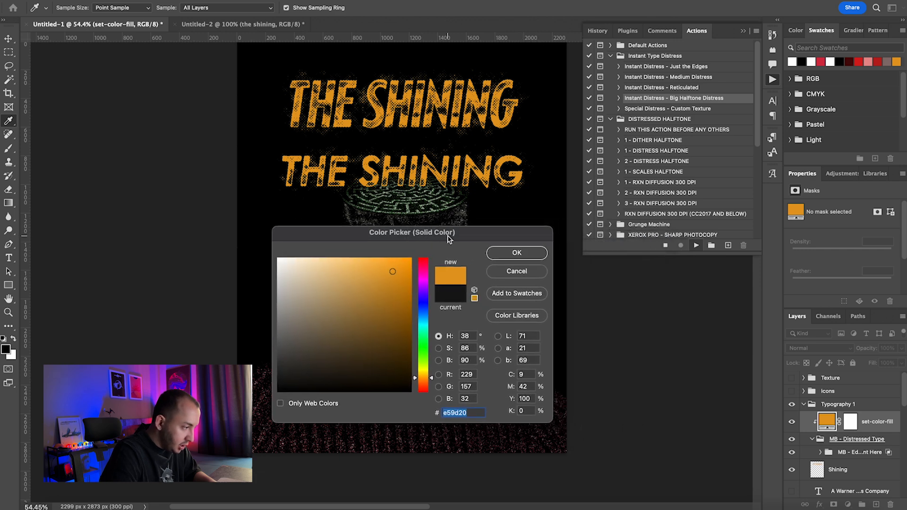
left_click(288, 267)
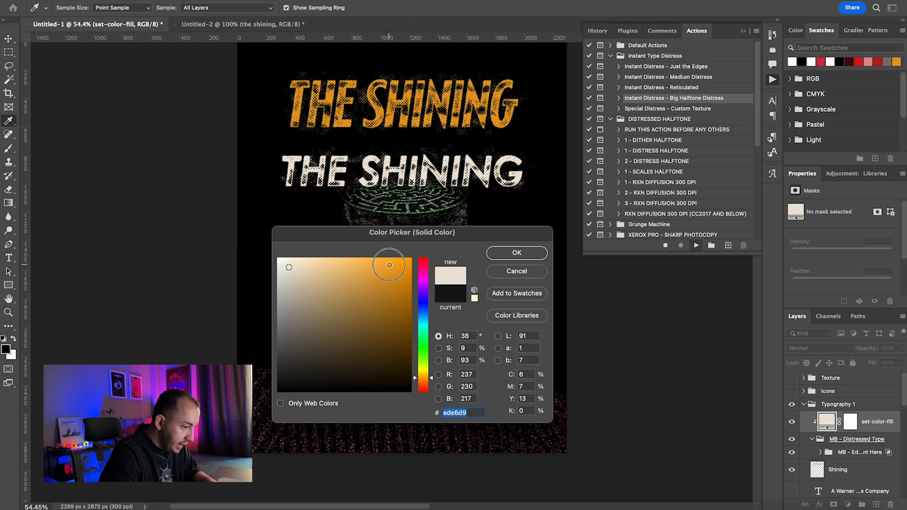
left_click(389, 264)
left_click(516, 253)
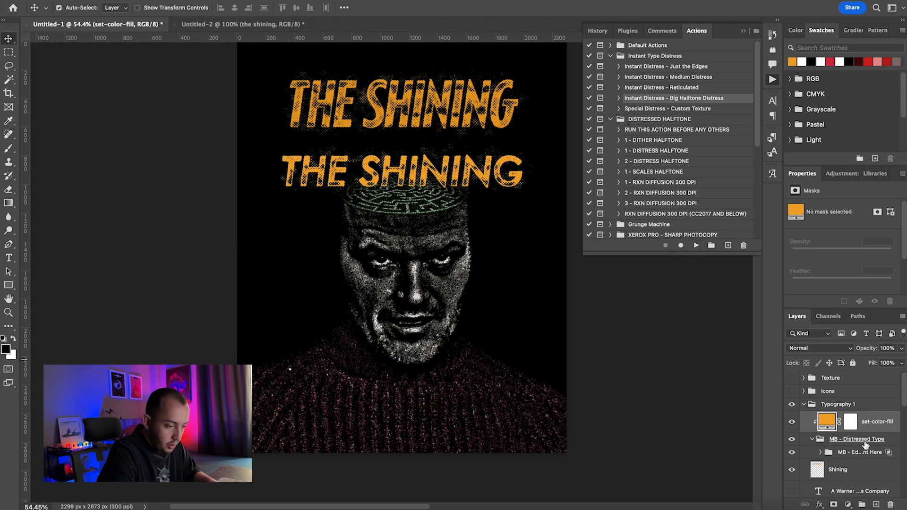
Step: Examine the layers inside the MB - Distressed Type group, including the texture layer and the intensity adjustment
scroll(846, 431, "down", 1)
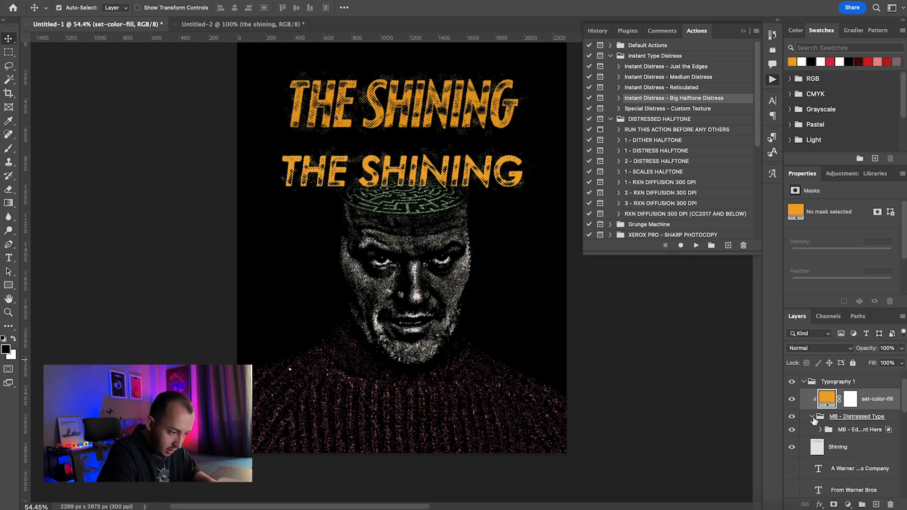
left_click(820, 430)
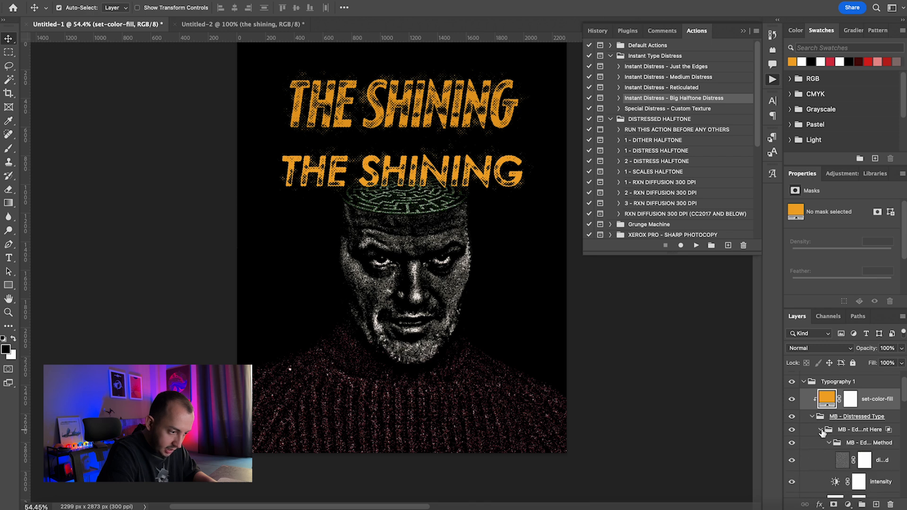
scroll(839, 434, "down", 1)
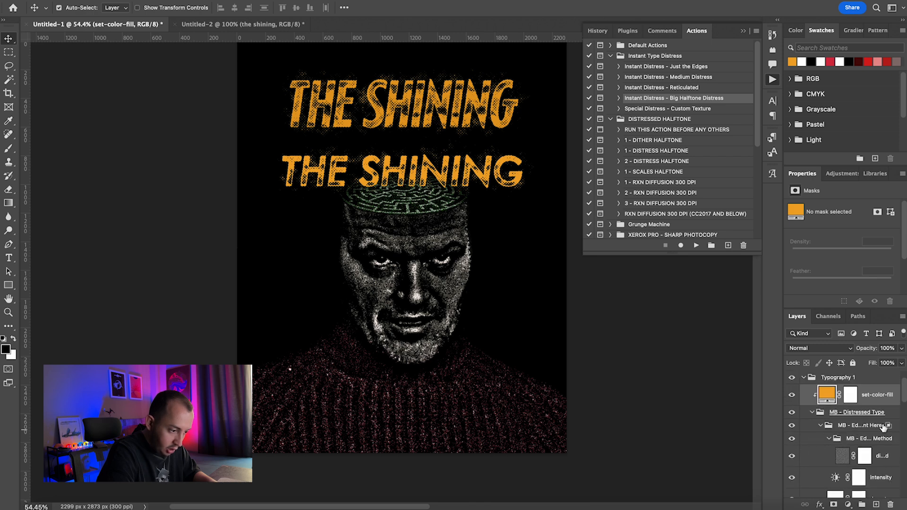
scroll(860, 432, "down", 1)
left_click(791, 432)
left_click(791, 431)
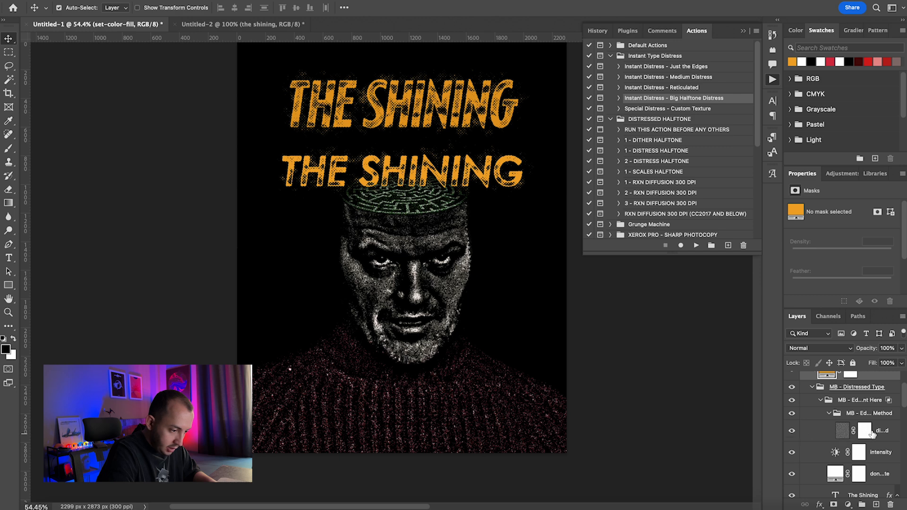
scroll(846, 436, "down", 1)
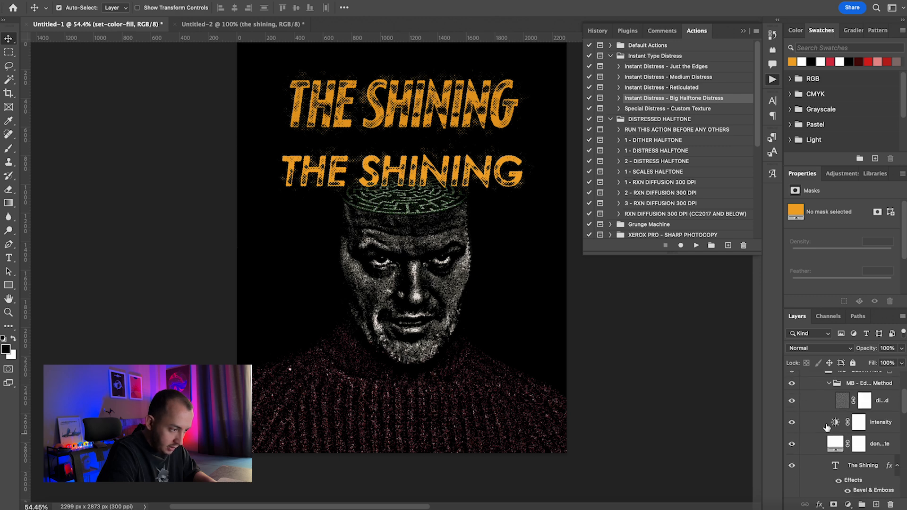
left_click(834, 425)
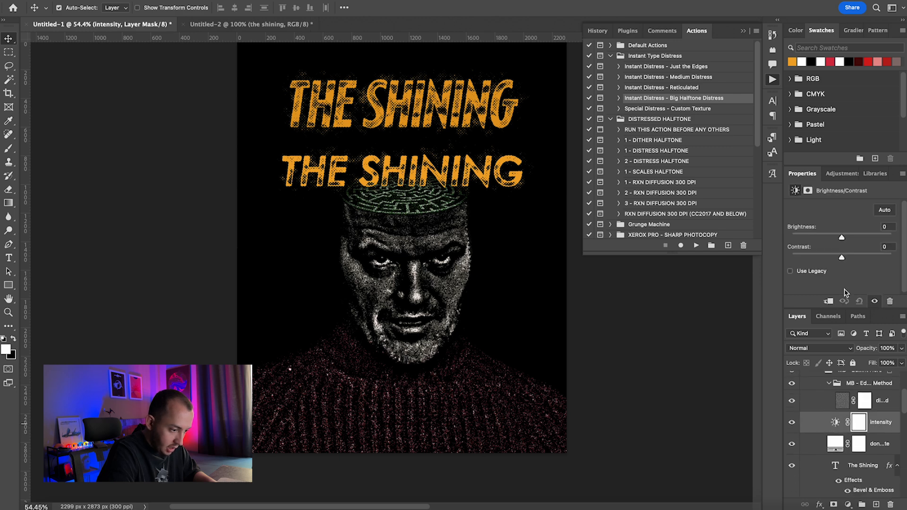
scroll(845, 433, "down", 2)
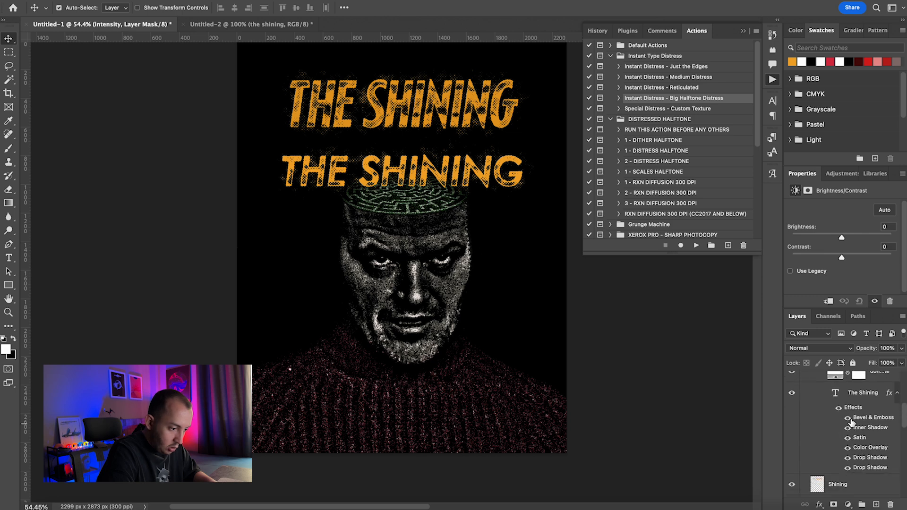
Step: Review the Bevel & Emboss and Drop Shadow settings of the The Shining text, toggling the drop shadow to compare
double_click(873, 418)
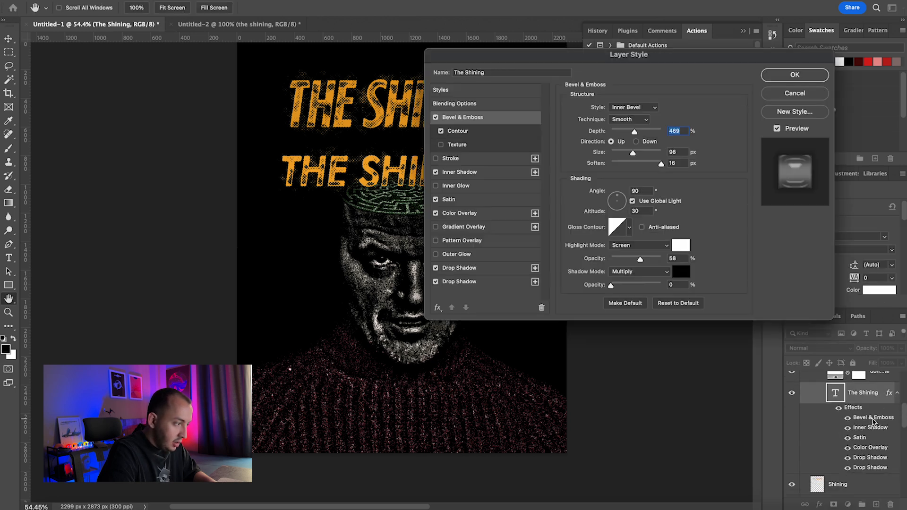
left_click_drag(612, 63, 417, 225)
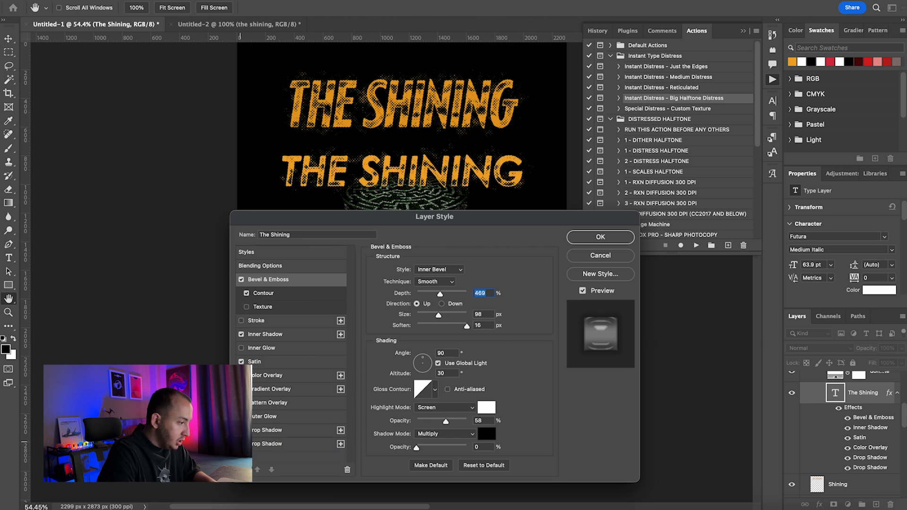
left_click(267, 430)
left_click(241, 430)
left_click(241, 430)
left_click(241, 430)
left_click(241, 430)
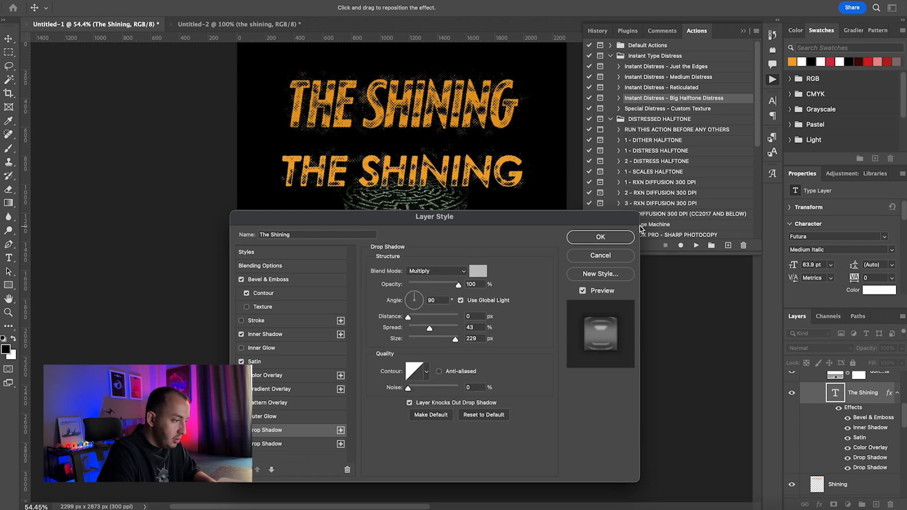
left_click(612, 258)
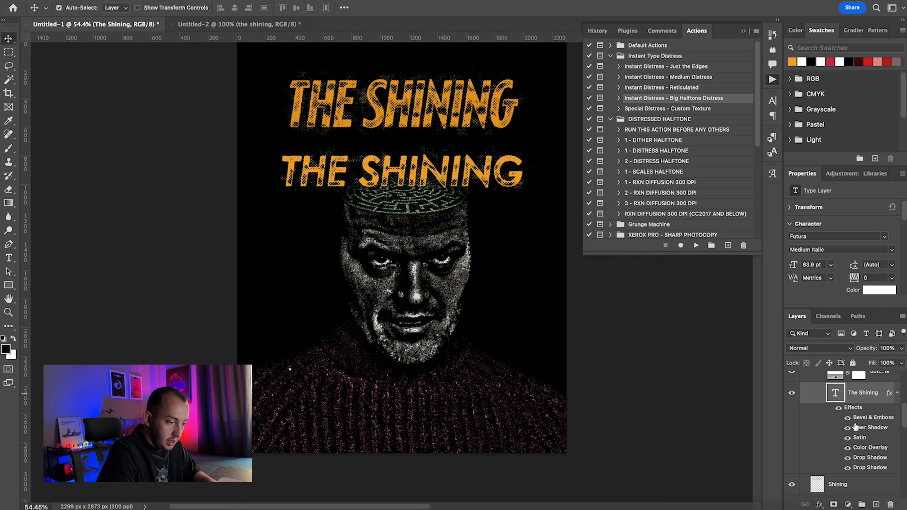
Step: Delete the second distressed THE SHINING title together with its set-color-fill layer
scroll(856, 427, "up", 5)
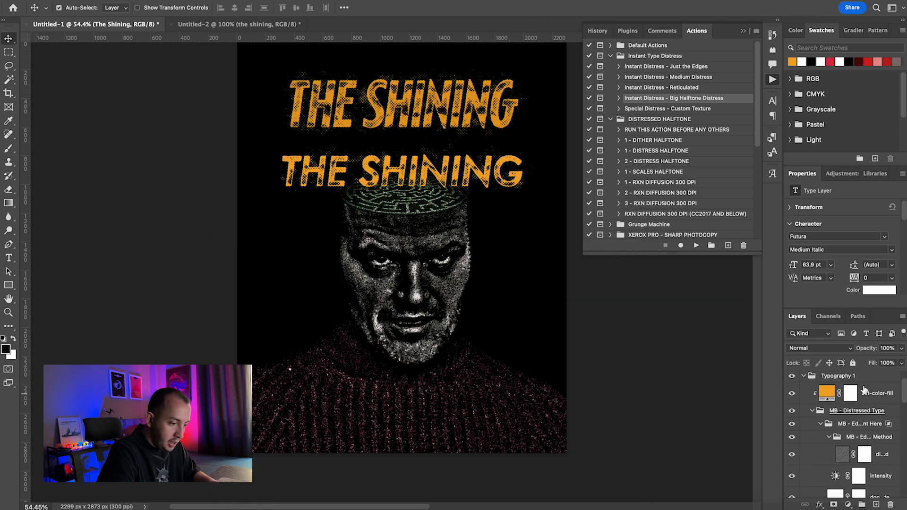
left_click(872, 395, "shift")
key("Delete")
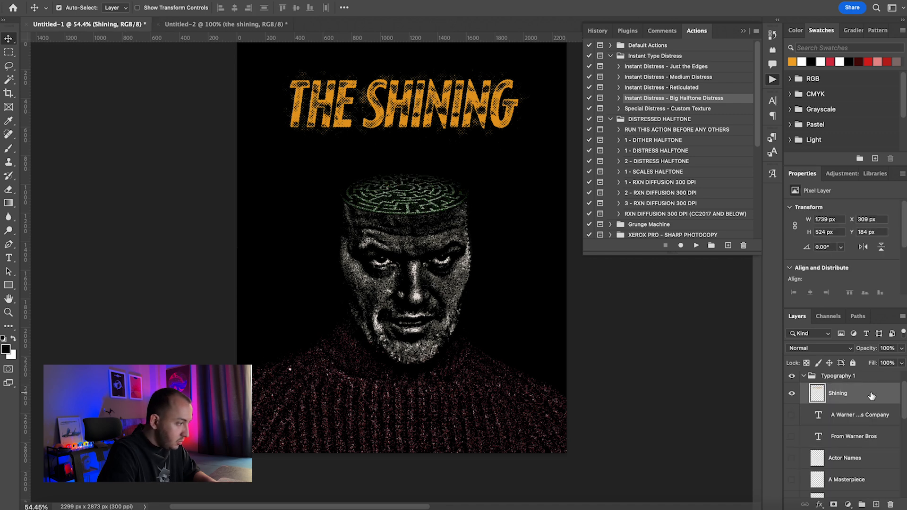
Step: Show the Stanley Kubrick layer beneath the title, keeping the A Warner Communications Company layer hidden
scroll(430, 141, "down", 3)
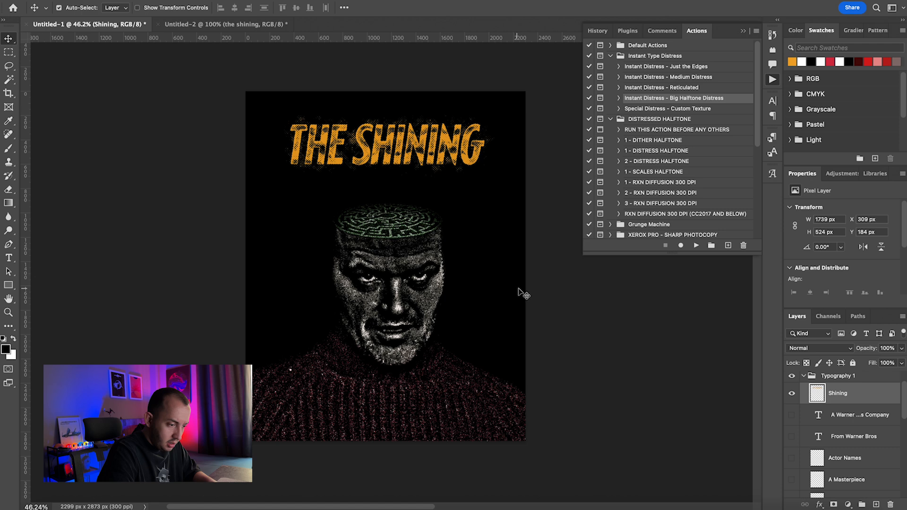
left_click(792, 415)
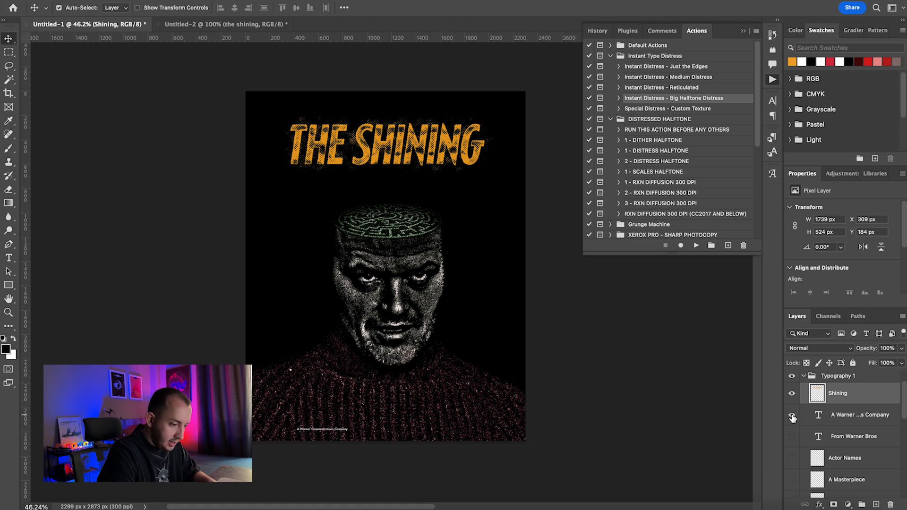
left_click(792, 415)
scroll(846, 426, "down", 5)
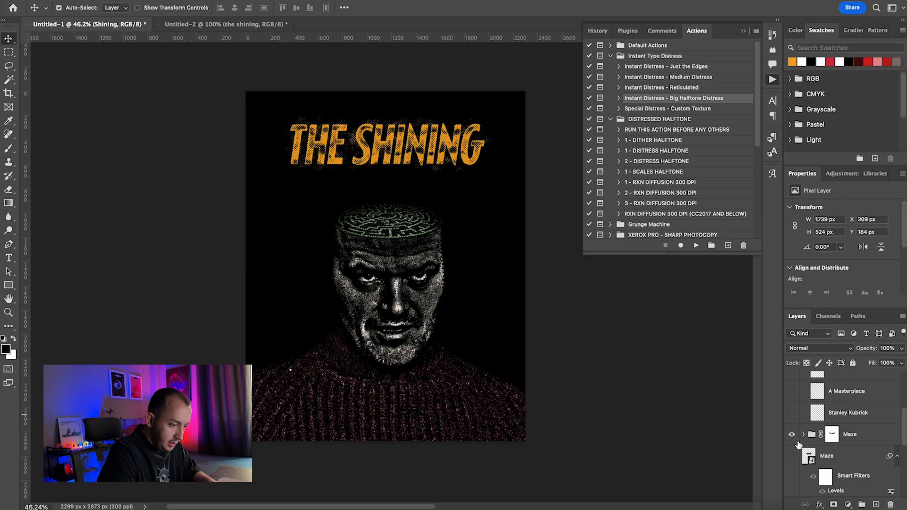
scroll(799, 445, "up", 1)
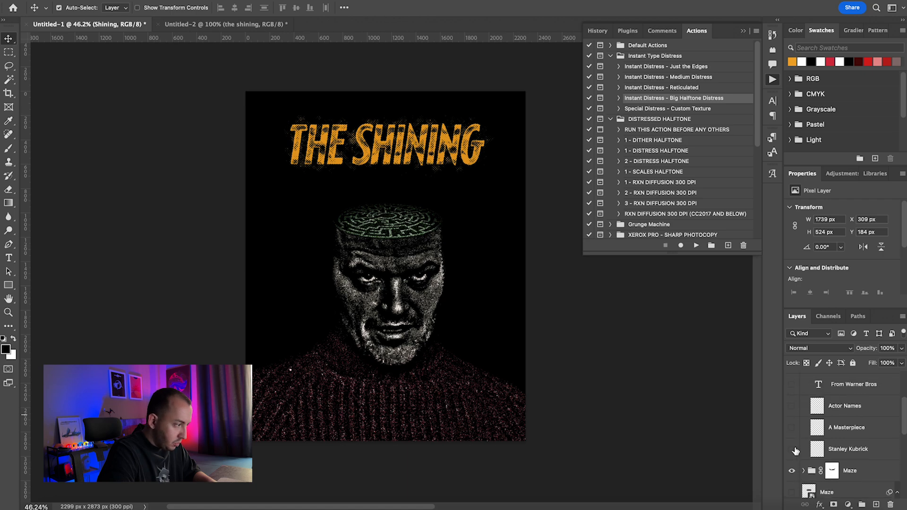
left_click(792, 448)
Step: Examine the roughened edges of the film credit up close and select the Instant Distress - Just the Edges action
scroll(378, 177, "up", 5)
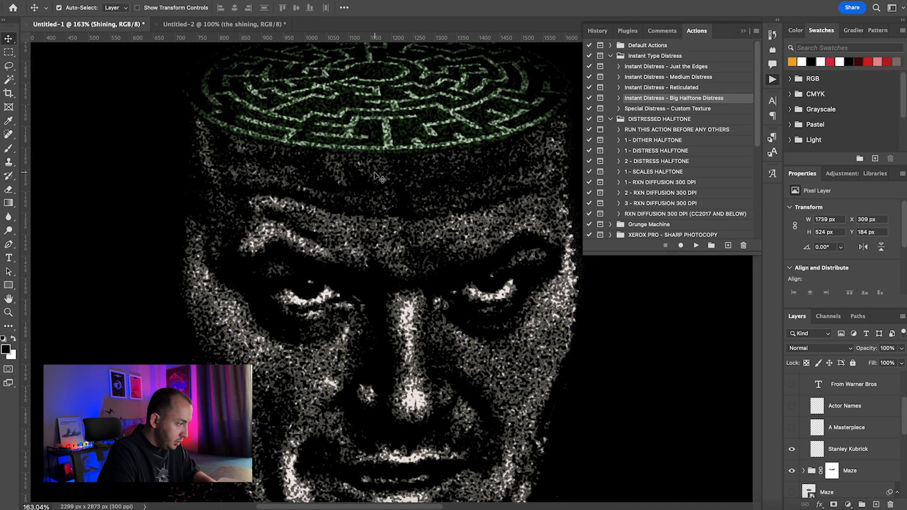
scroll(364, 206, "up", 5)
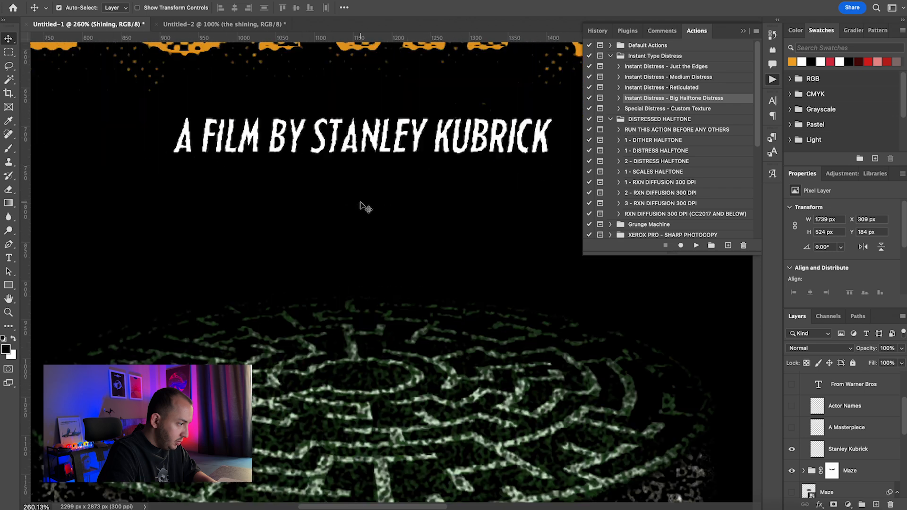
scroll(365, 208, "up", 3)
scroll(412, 221, "up", 1)
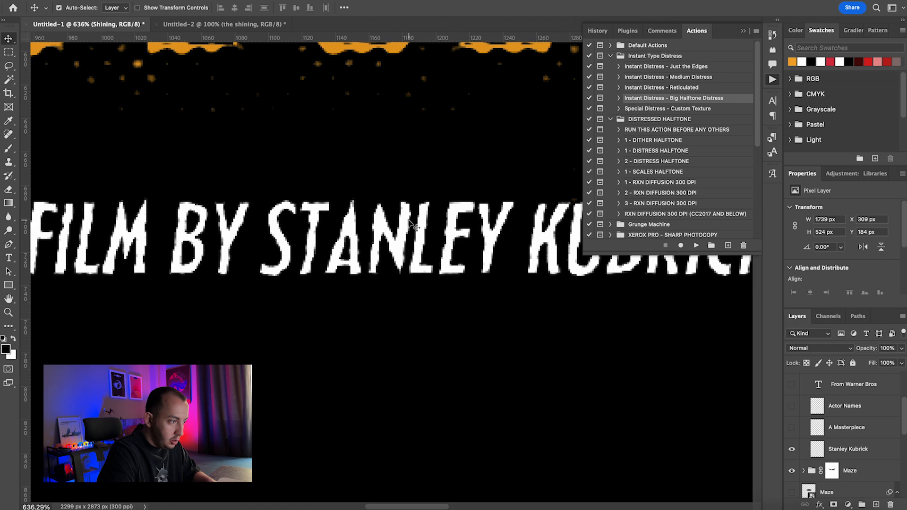
left_click(645, 67)
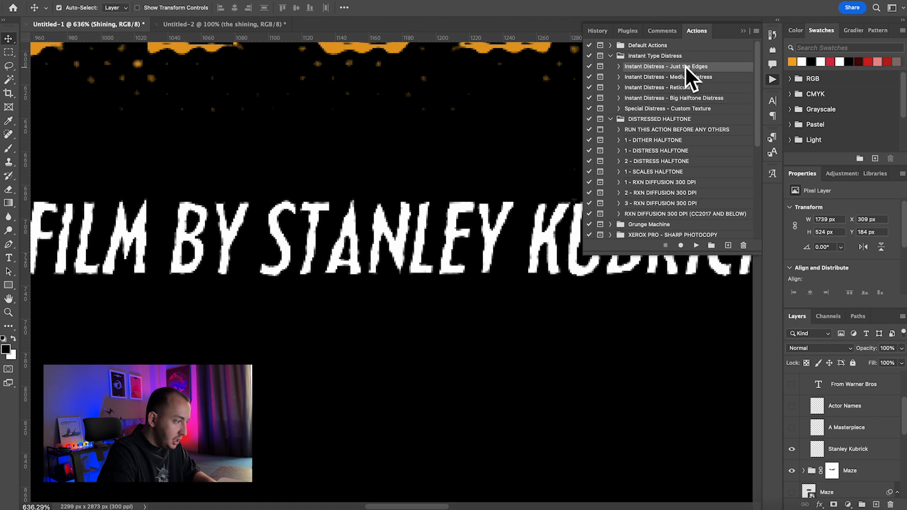
Step: Show the A Masterpiece tagline layer above the title
scroll(462, 242, "down", 10)
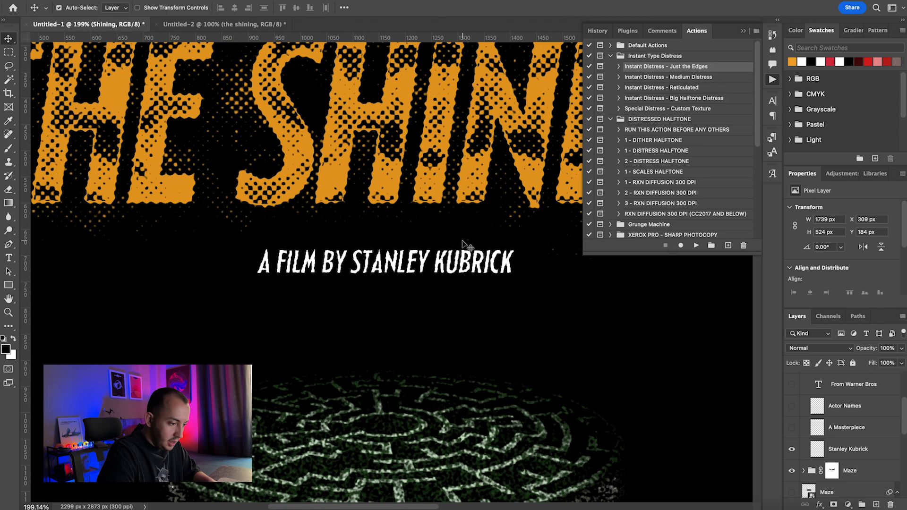
left_click(792, 427)
scroll(515, 380, "down", 3)
scroll(511, 379, "down", 3)
scroll(511, 379, "up", 2)
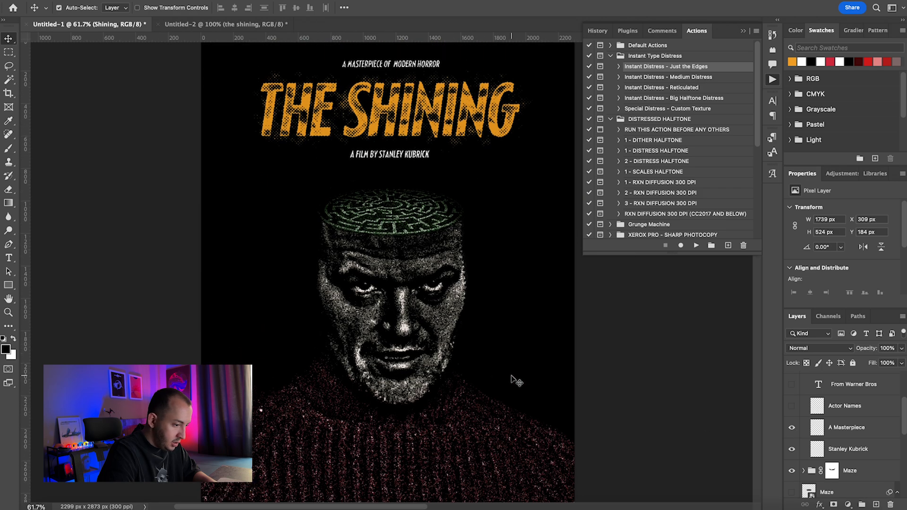
Step: Show the Actor Names layer and inspect the lettering across the lower part of the sweater
scroll(511, 378, "down", 1)
left_click(794, 406)
scroll(491, 416, "down", 3)
scroll(315, 415, "up", 1)
scroll(314, 412, "up", 5)
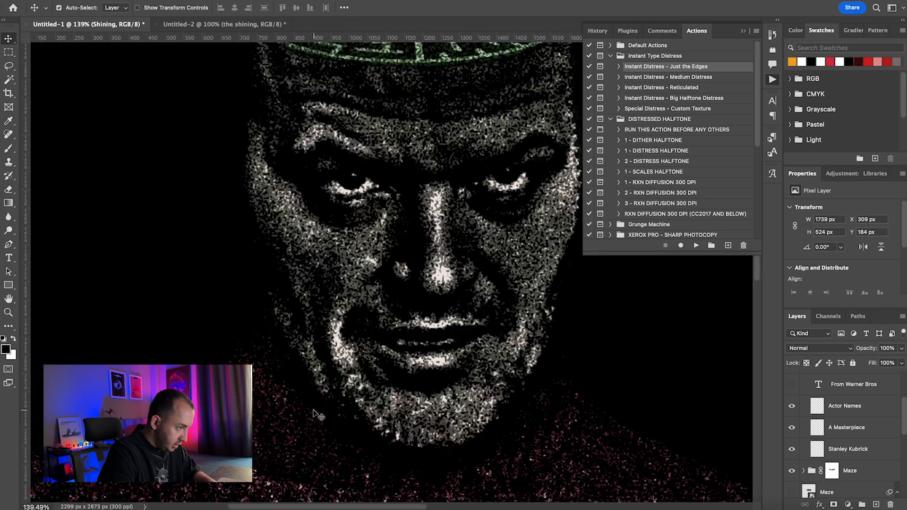
scroll(314, 412, "down", 10)
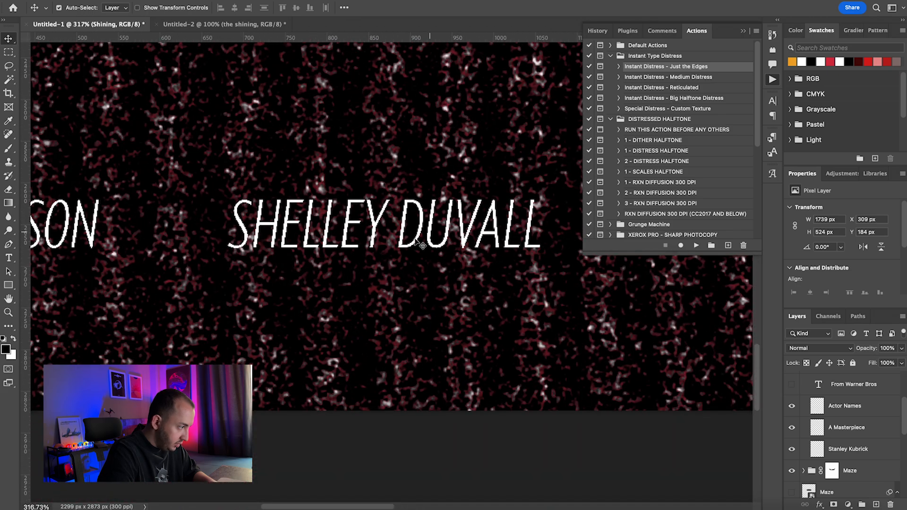
scroll(272, 260, "left", 3)
scroll(272, 259, "down", 5)
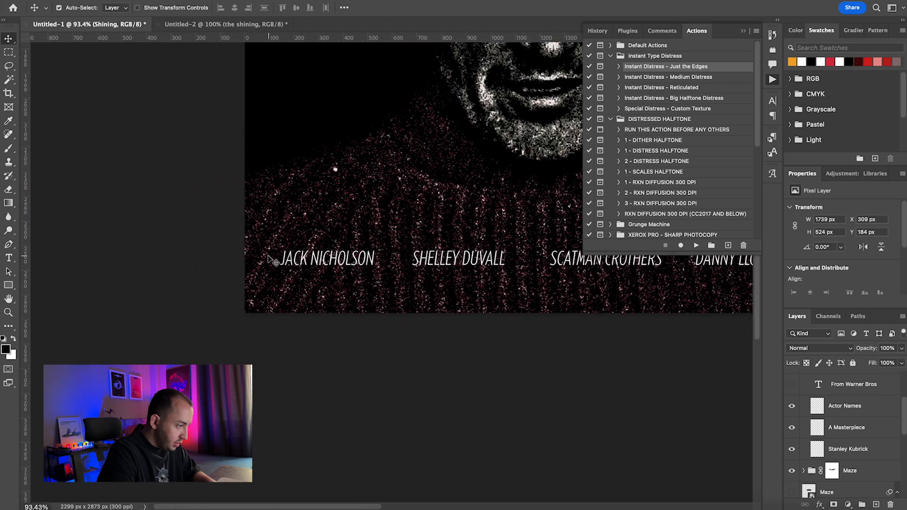
Step: Show the From Warner Bros and A Warner Communications Company text layers at the foot of the poster
scroll(272, 260, "down", 3)
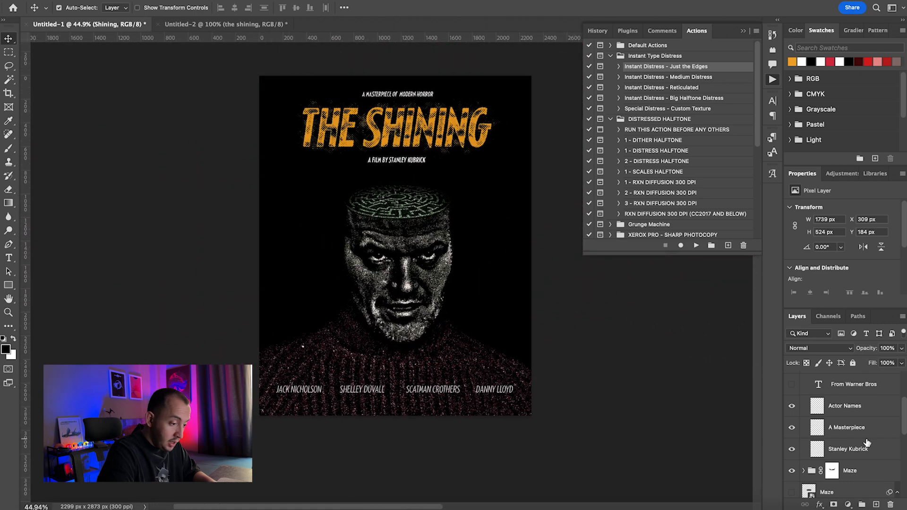
scroll(867, 442, "up", 3)
left_click(792, 446)
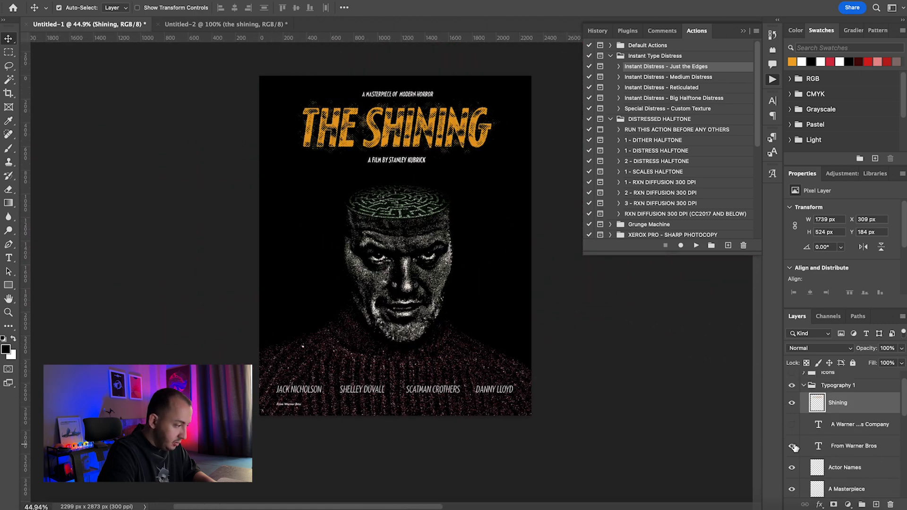
left_click(792, 425)
scroll(789, 428, "up", 1)
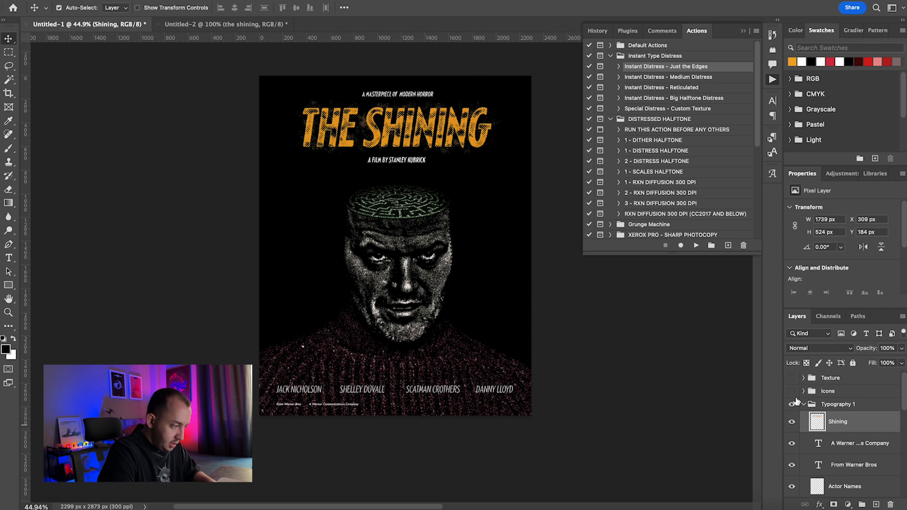
Step: Show the Icons group with the studio logo and rating badge, and select the Texture group
left_click(792, 393)
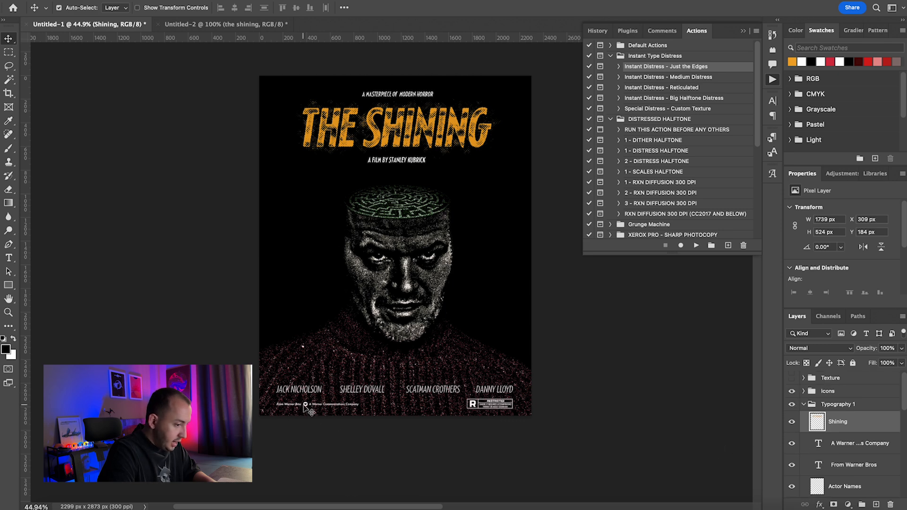
scroll(553, 376, "up", 2)
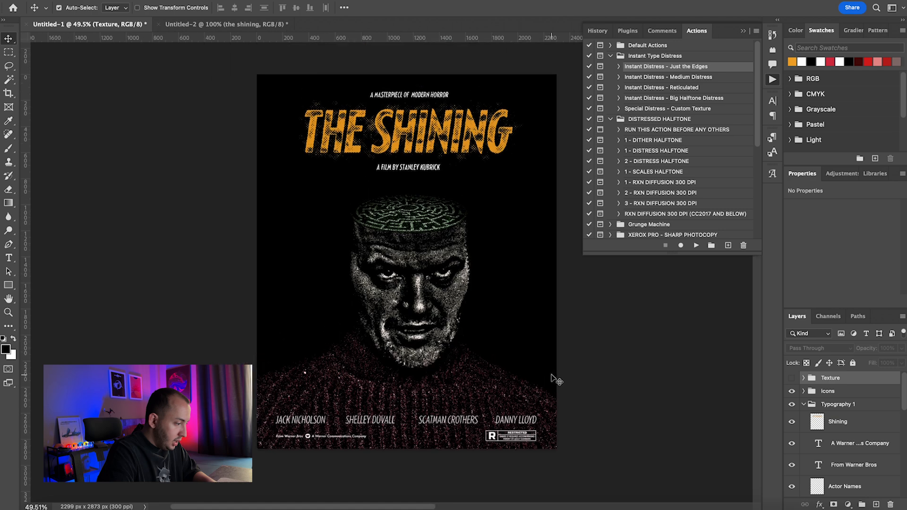
scroll(557, 380, "right", 2)
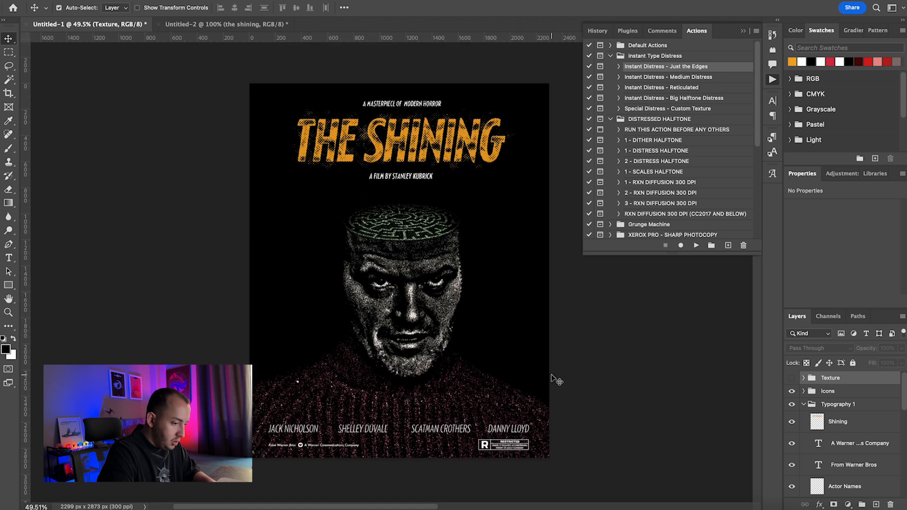
Step: Show and expand the Texture group, hide texture_83, and inspect the PAPERCUT texture across the poster up close
left_click(803, 378)
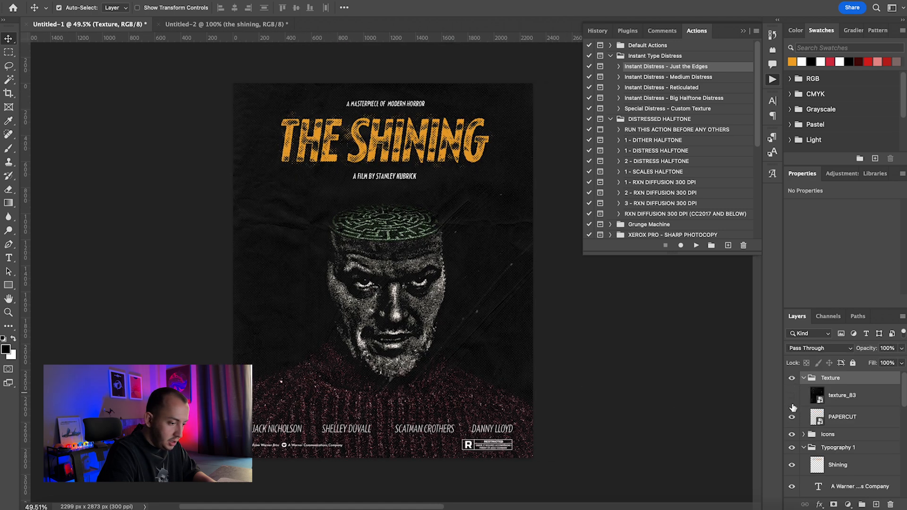
left_click(792, 397)
left_click(792, 417)
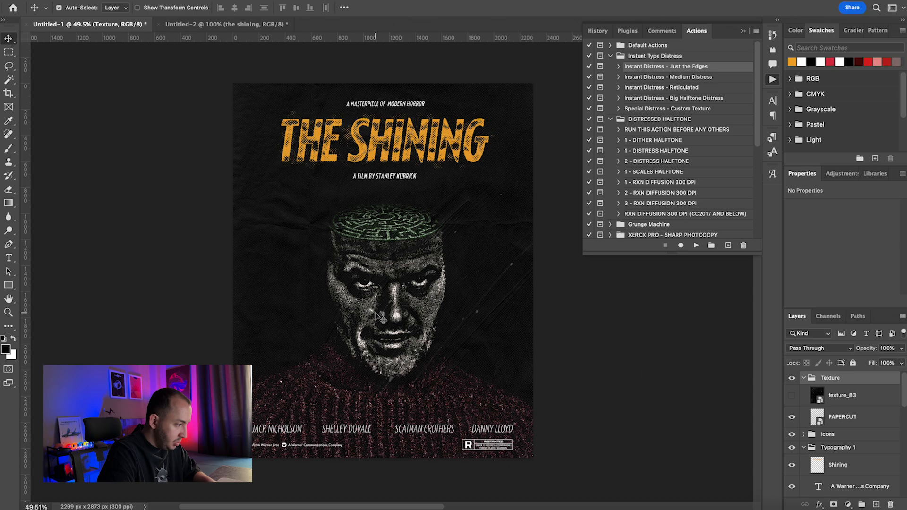
scroll(378, 313, "up", 10)
scroll(380, 318, "down", 5)
scroll(380, 318, "left", 10)
scroll(380, 318, "down", 10)
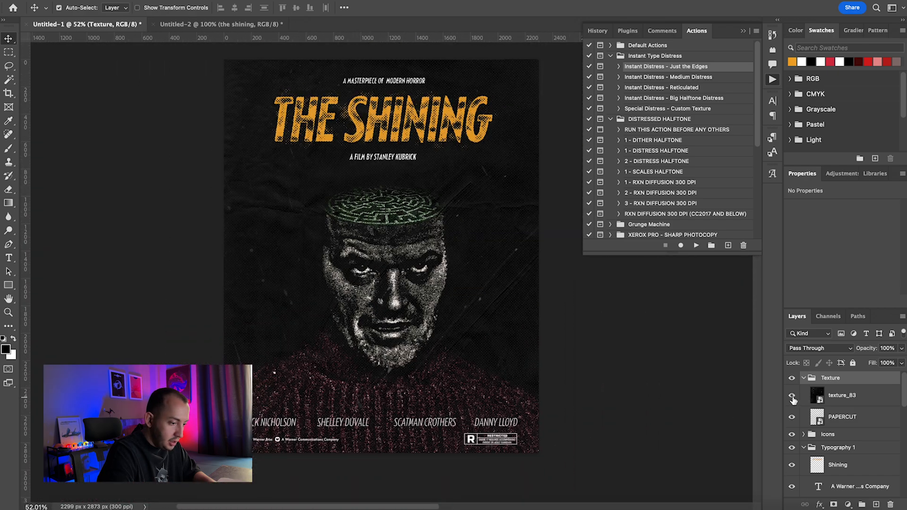
Step: Set the texture_83 layer's opacity to 100% and its blend mode to Normal
left_click(834, 397)
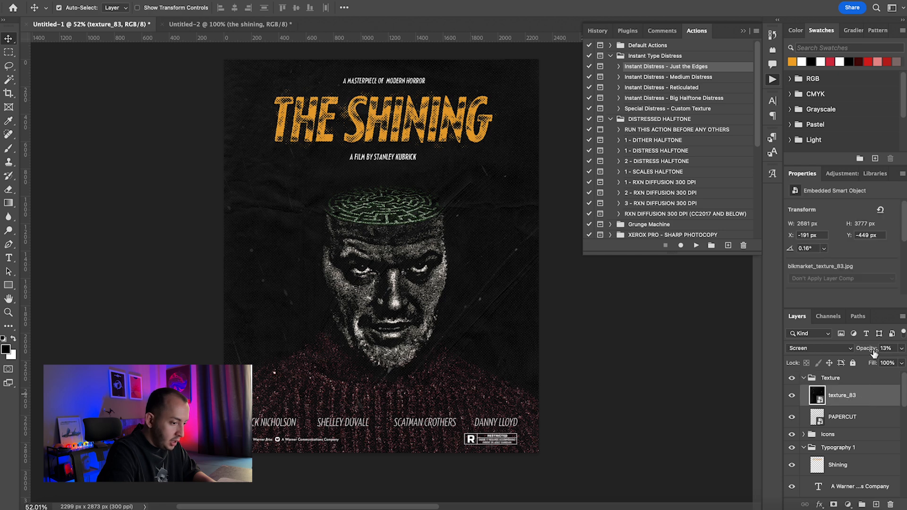
key("0")
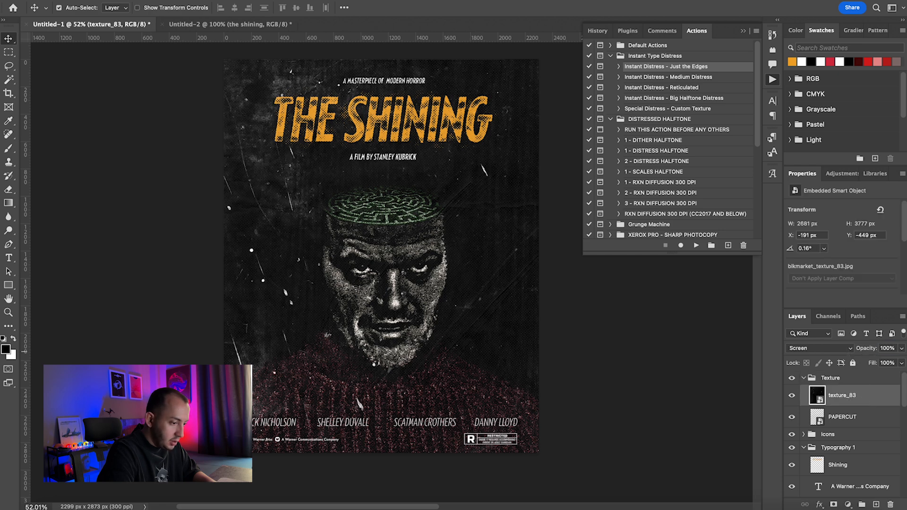
left_click(820, 348)
left_click(803, 240)
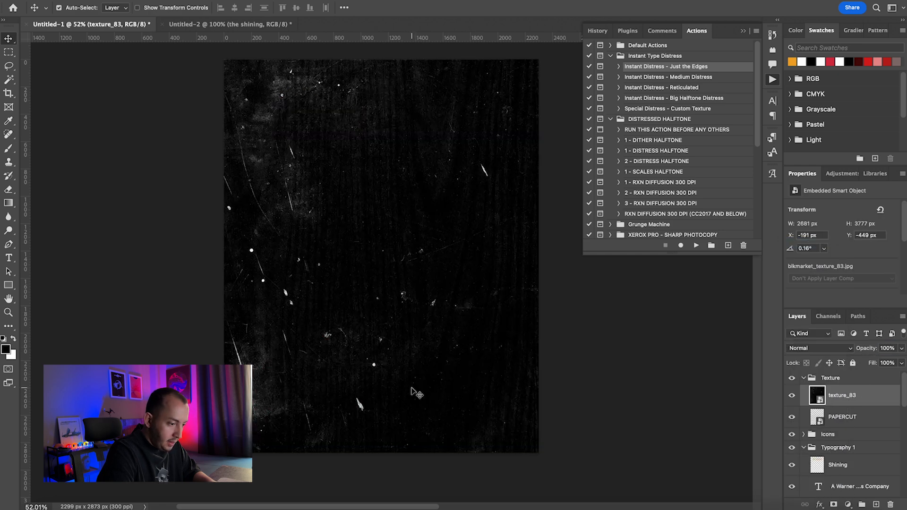
Step: Change the texture_83 layer's blend mode to Screen
left_click(802, 350)
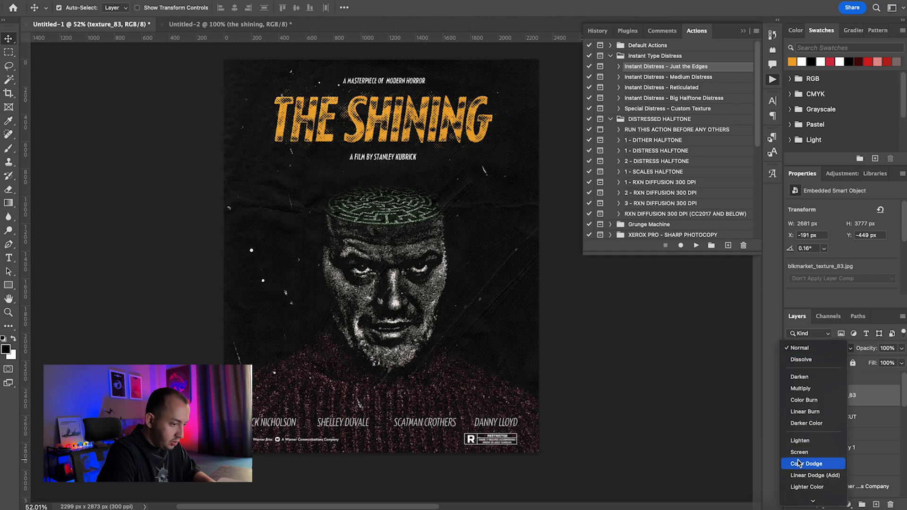
left_click(806, 454)
mouse_move(846, 350)
left_mouse_down()
mouse_move(815, 350)
mouse_move(828, 353)
left_mouse_up()
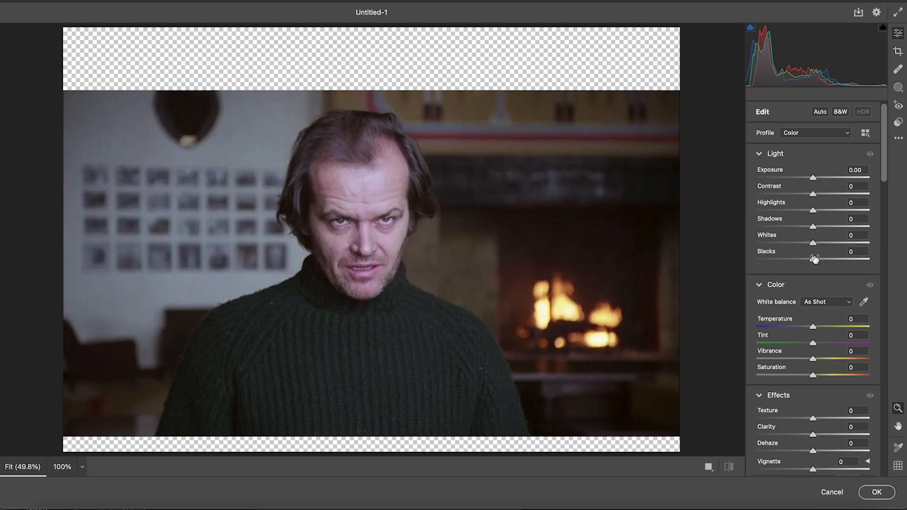
Step: Adjust the Blacks of the portrait photo in the Camera Raw filter
left_click_drag(812, 257, 799, 213)
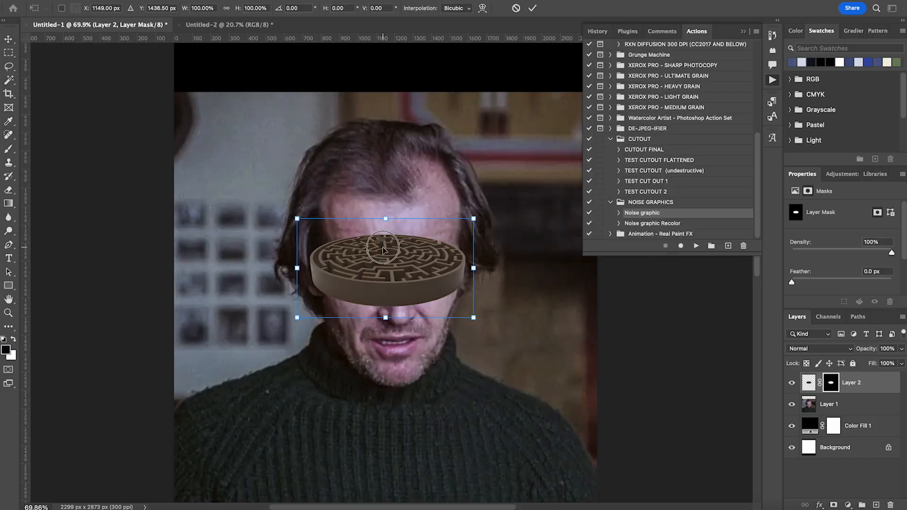
Step: Transform the maze disc so it is smaller and sits on the man's forehead, and commit the transform
left_click_drag(472, 264, 482, 182)
key("Return")
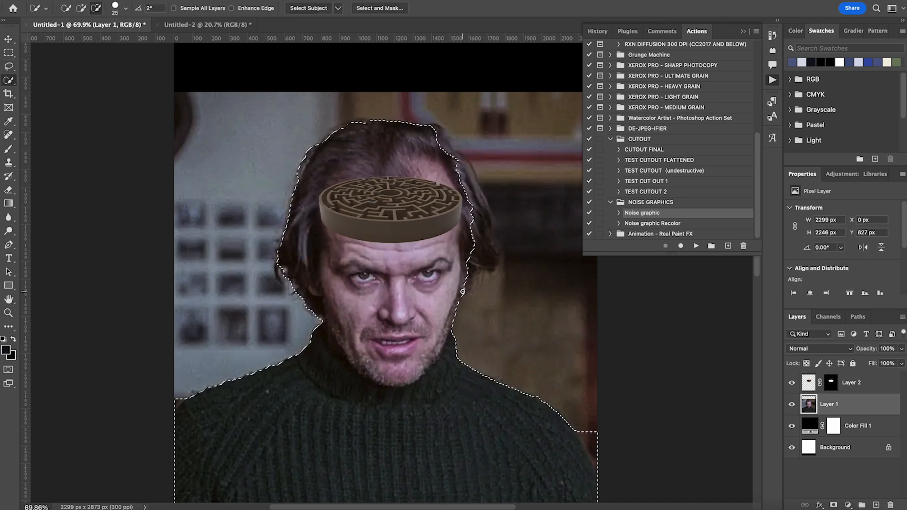
Step: Mask out the background around the man and paint away the hair beside the maze on Layer 1's mask
key("bracketleft")
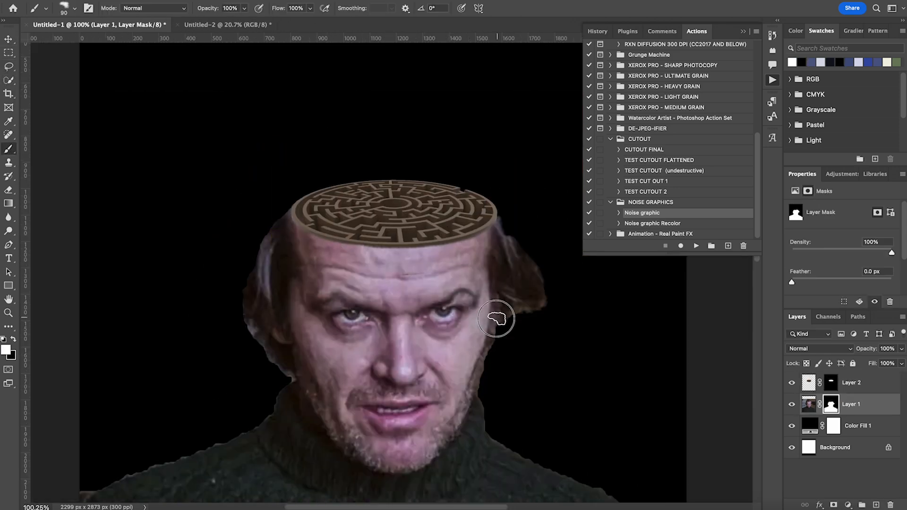
key("x")
scroll(353, 200, "down", 5)
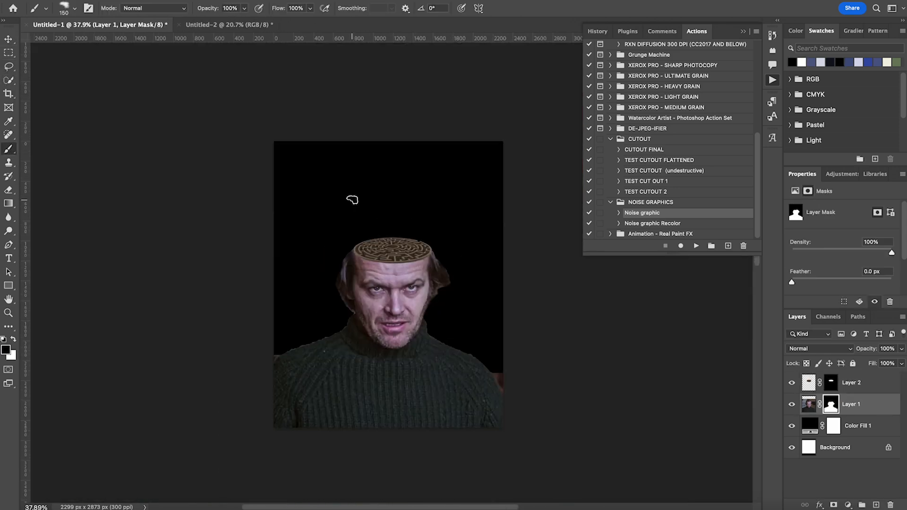
scroll(398, 278, "up", 4)
left_click_drag(461, 255, 473, 285)
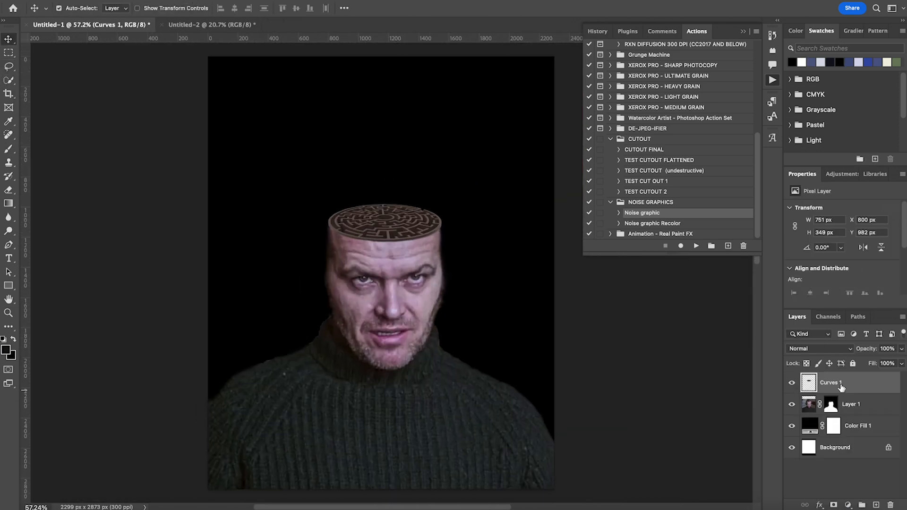